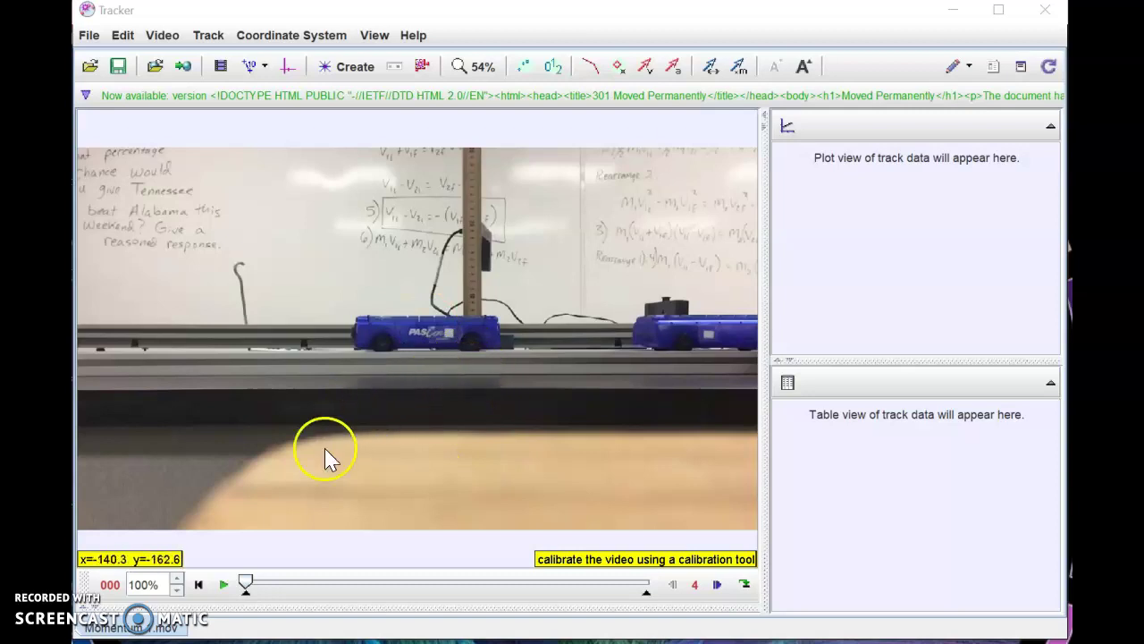
# Step: Play part of the cart collision video, pause it, and return to the first frame
pyautogui.click(223, 585)
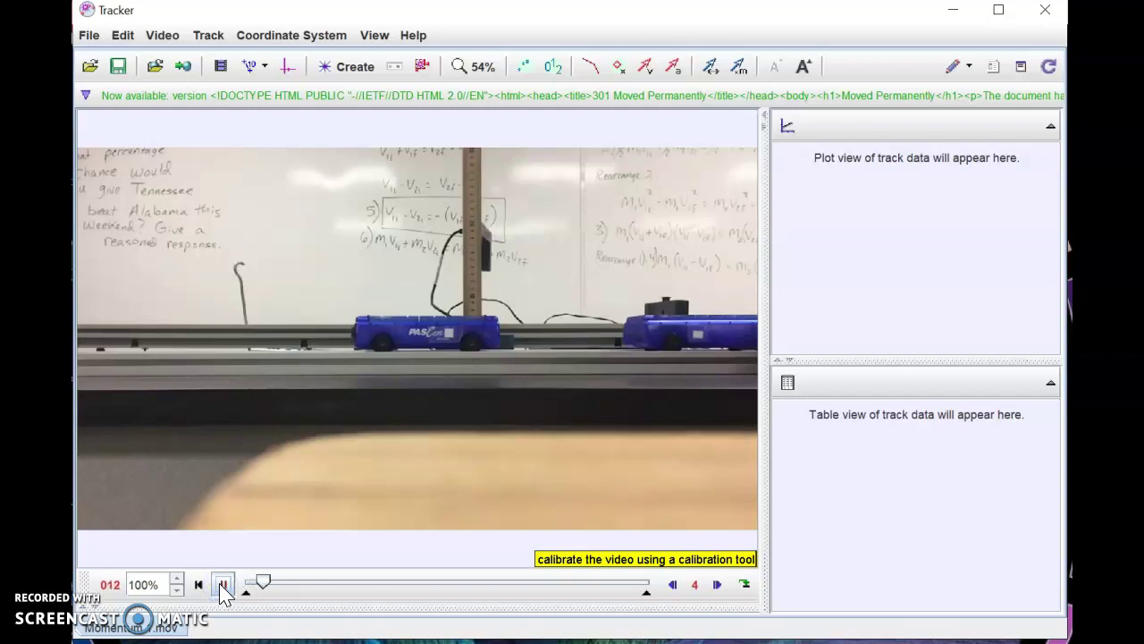
pyautogui.click(225, 584)
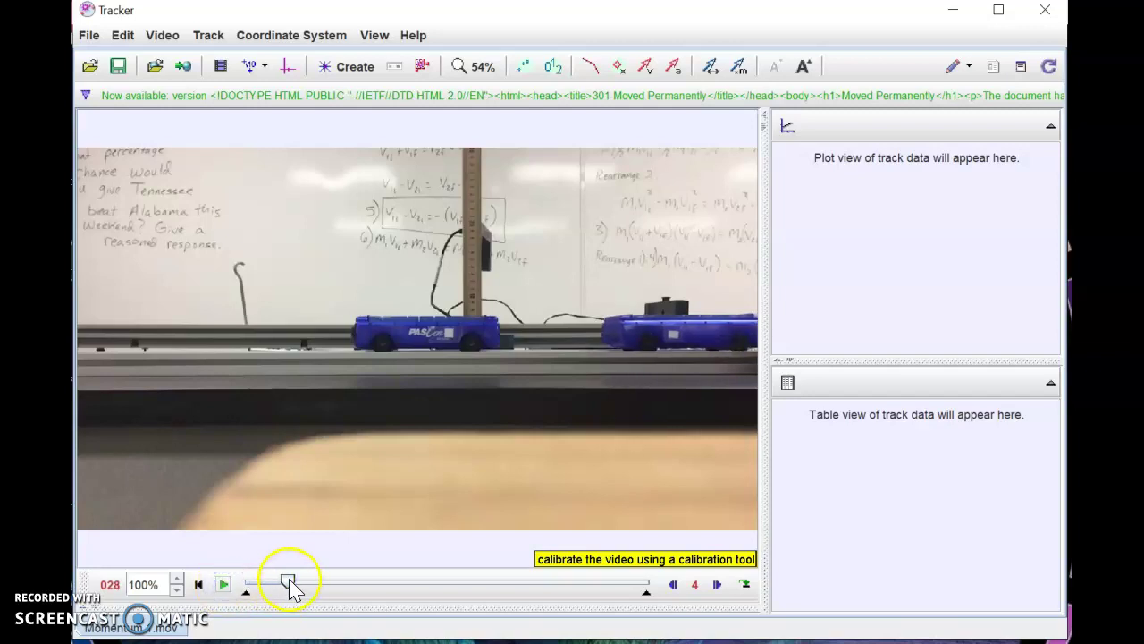
pyautogui.moveTo(313, 588); pyautogui.dragTo(281, 582)
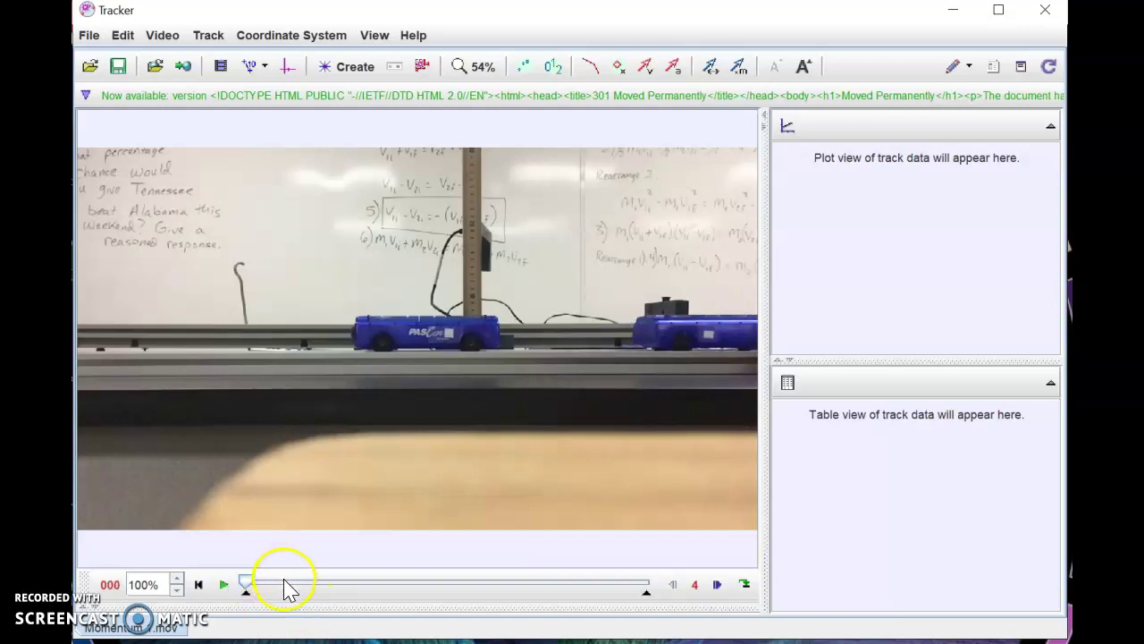
# Step: Set the clip's frame rate to 250 frames per second and apply the clip settings
pyautogui.click(220, 68)
pyautogui.click(386, 306)
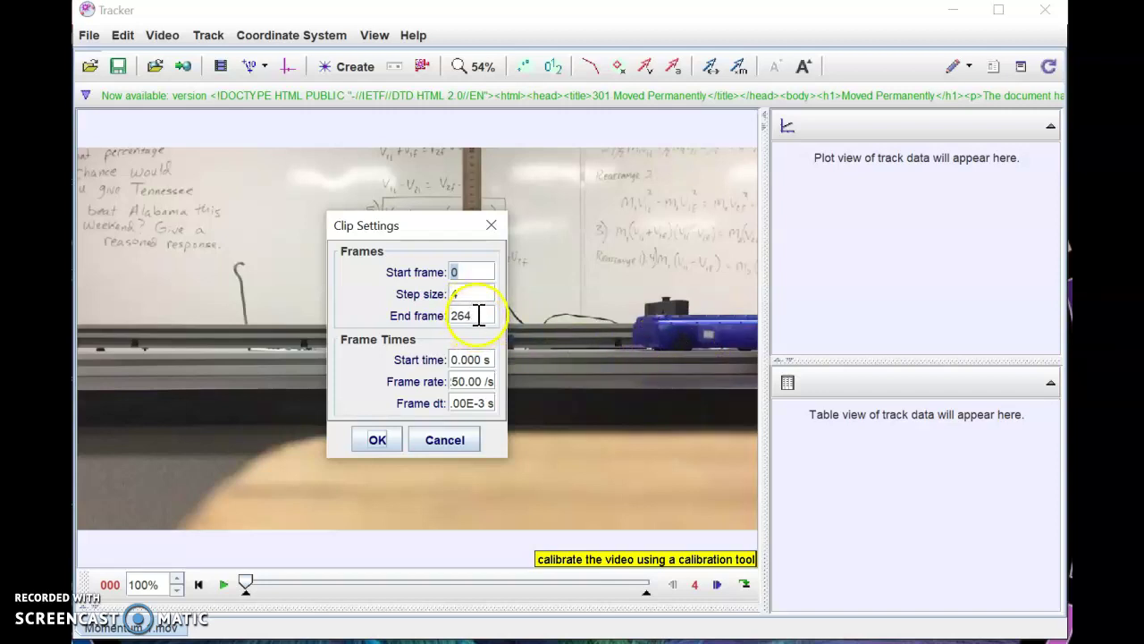
pyautogui.click(474, 381)
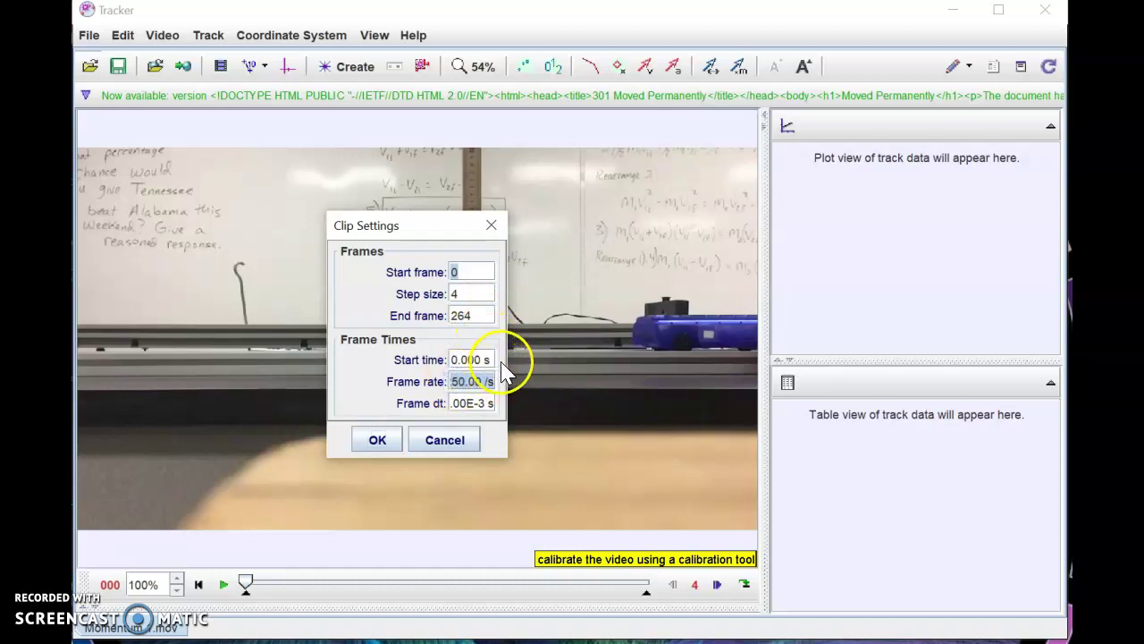
pyautogui.write('2')
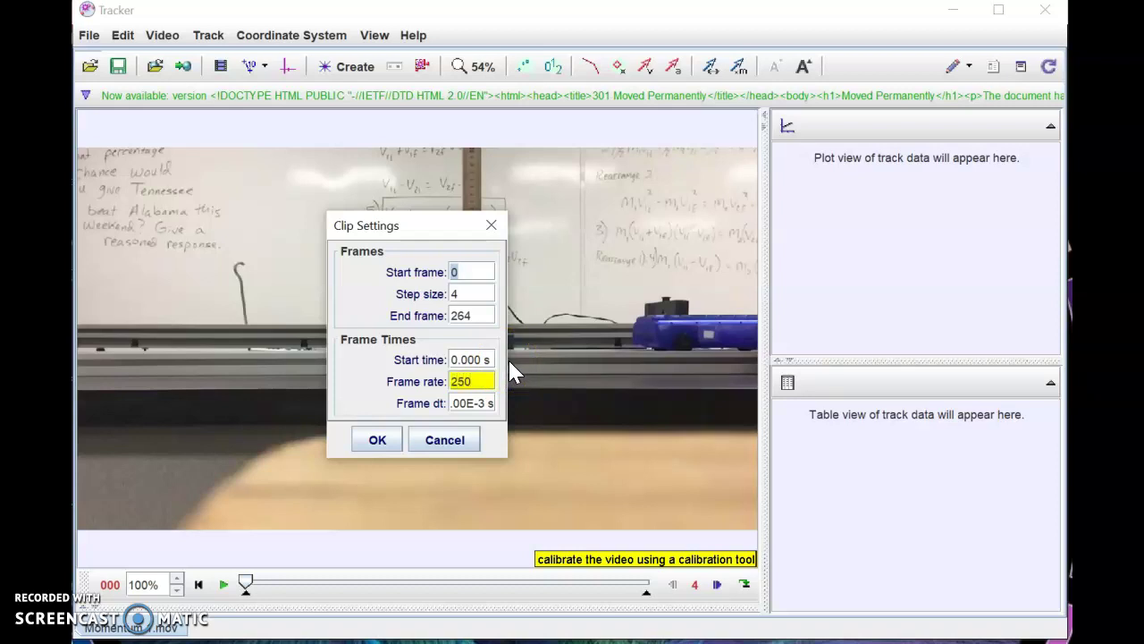
pyautogui.write('50')
pyautogui.press('Return')
pyautogui.click(379, 444)
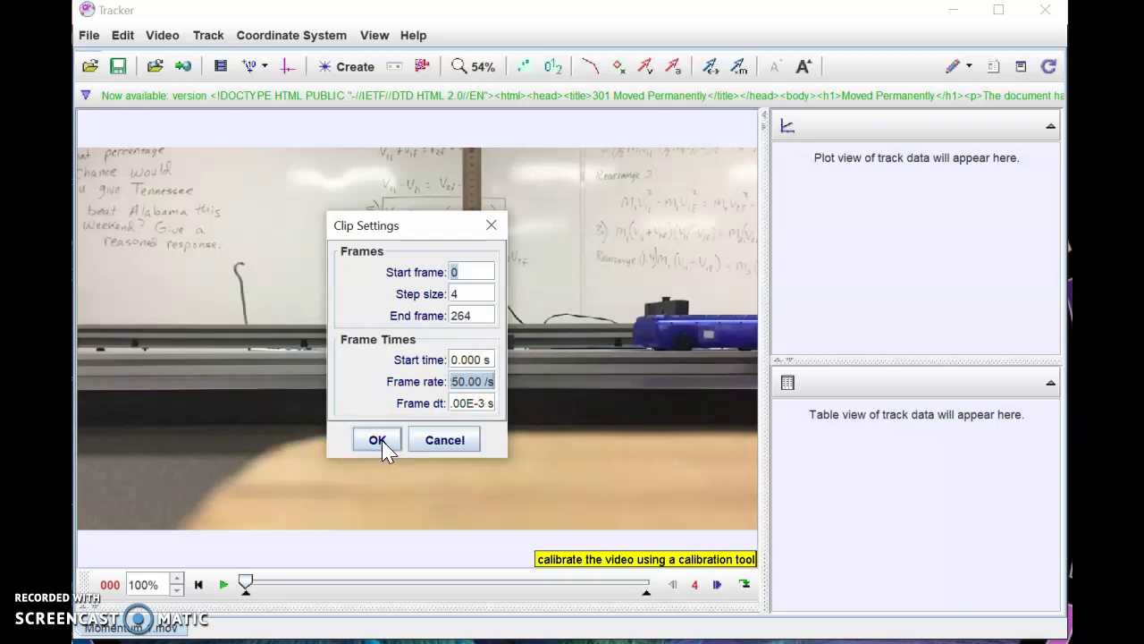
pyautogui.click(382, 441)
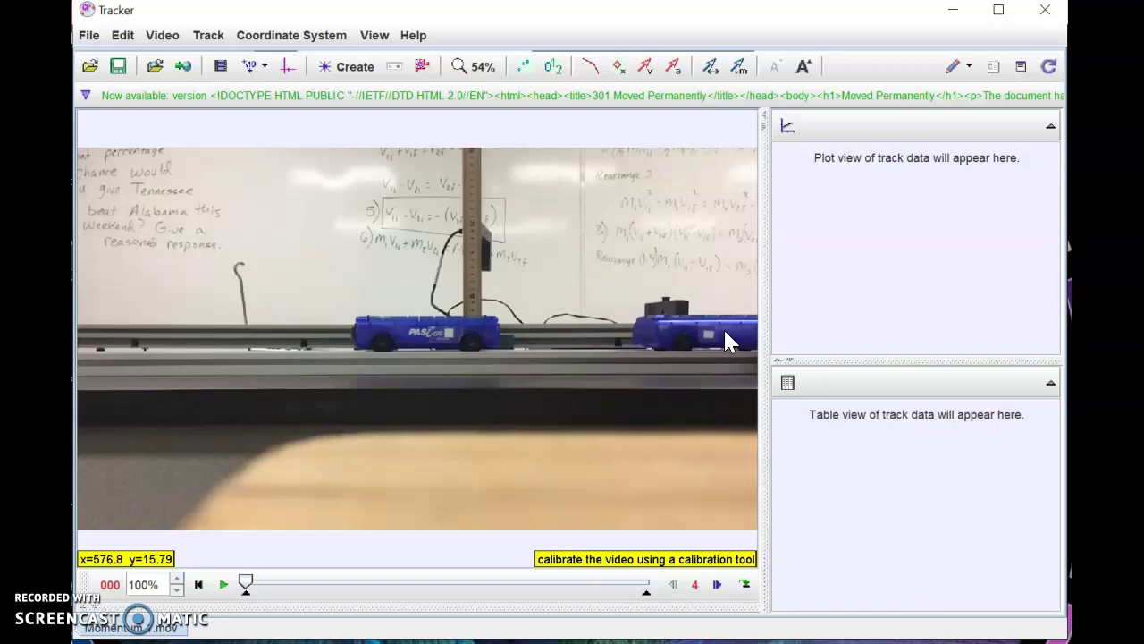
# Step: Scrub the video to frame 192 and back to frame 0 to examine the carts' motion, and review the clip settings
pyautogui.moveTo(715, 323); pyautogui.dragTo(684, 320)
pyautogui.moveTo(245, 582); pyautogui.dragTo(539, 583)
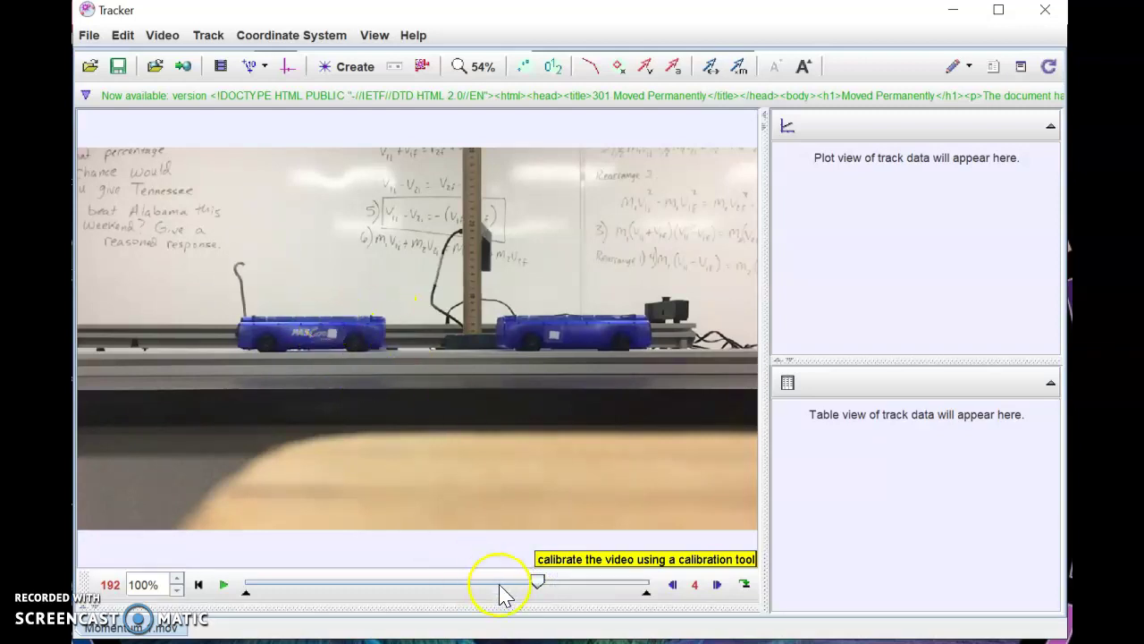
pyautogui.moveTo(537, 582); pyautogui.dragTo(248, 590)
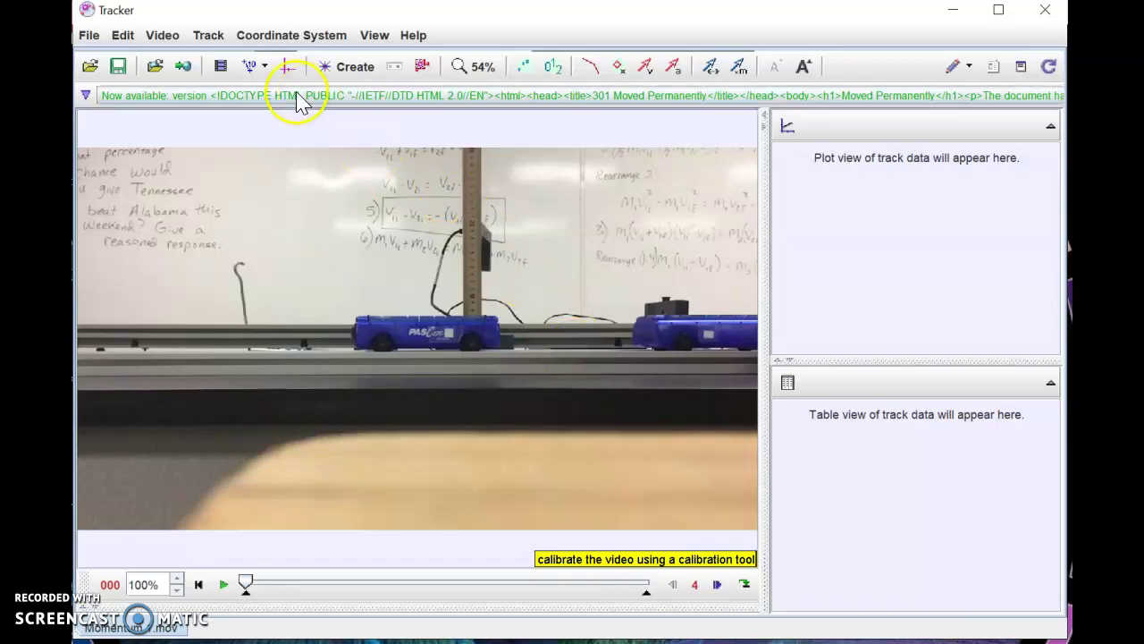
pyautogui.click(223, 69)
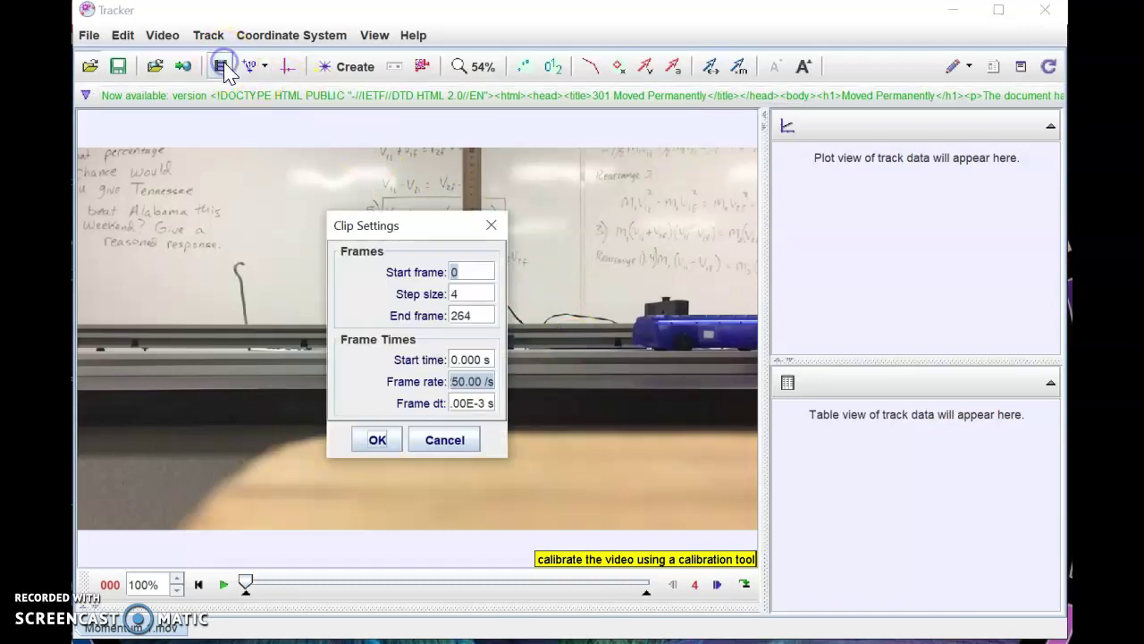
pyautogui.click(379, 440)
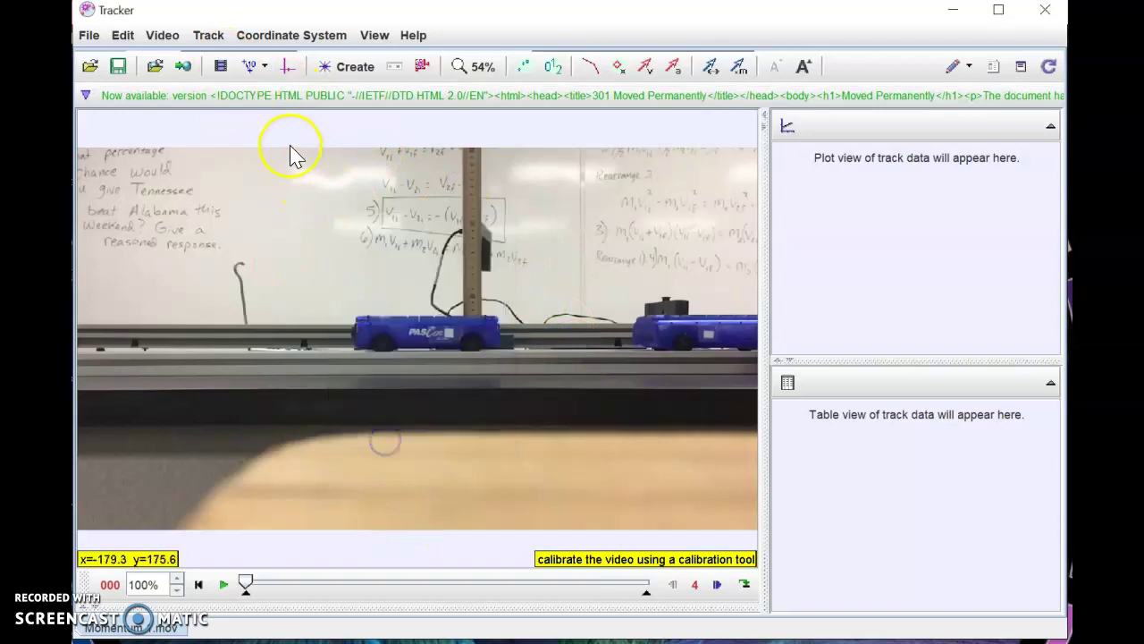
# Step: Create a calibration stick between two marks on the vertical ruler and set its length to 0.10 m
pyautogui.click(252, 72)
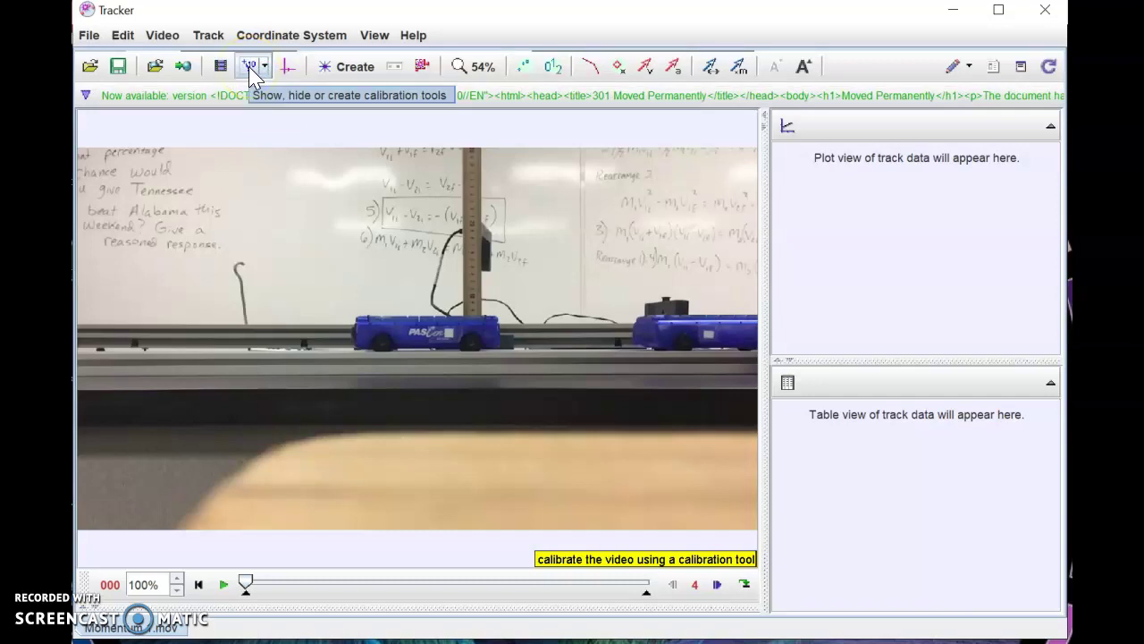
pyautogui.click(253, 72)
pyautogui.moveTo(268, 97)
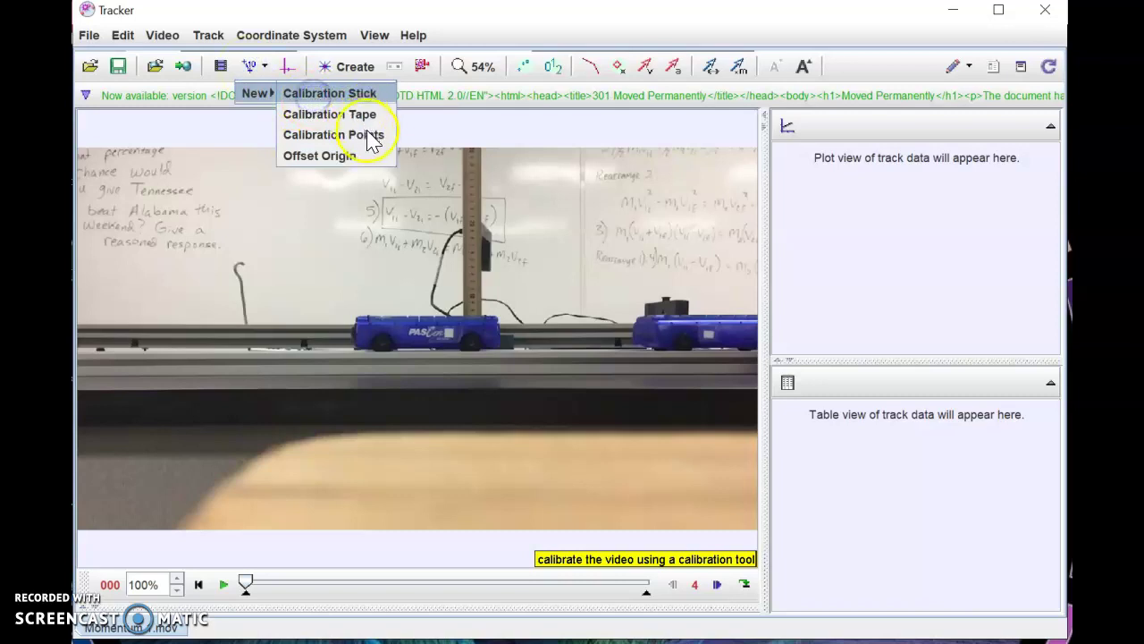
pyautogui.click(354, 93)
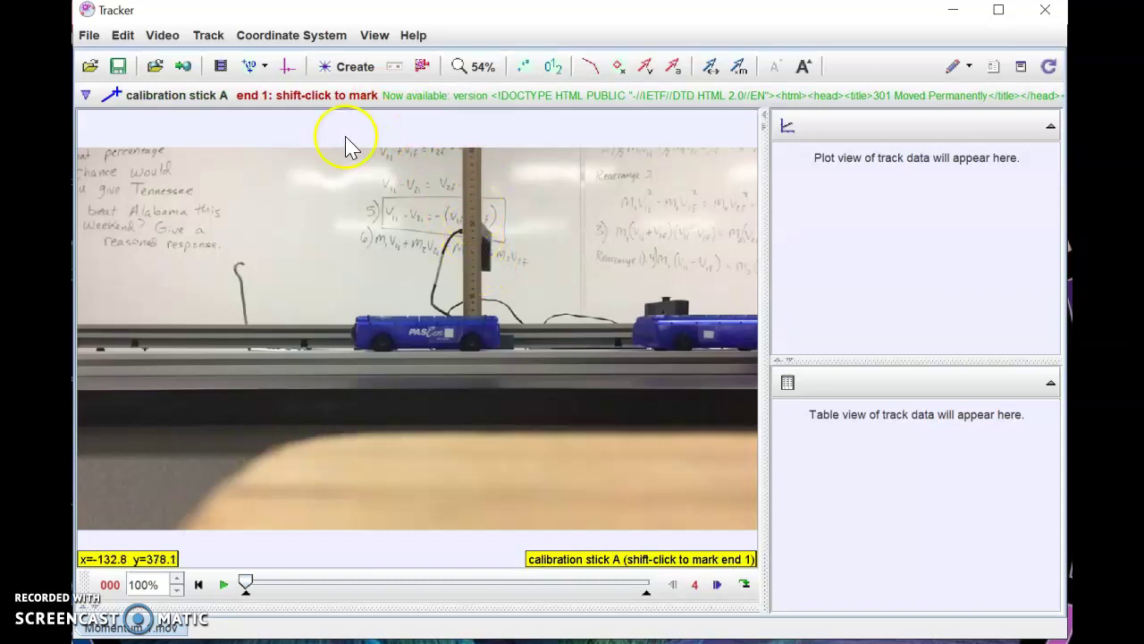
pyautogui.keyDown('shift'); pyautogui.click(470, 220); pyautogui.keyUp('shift')
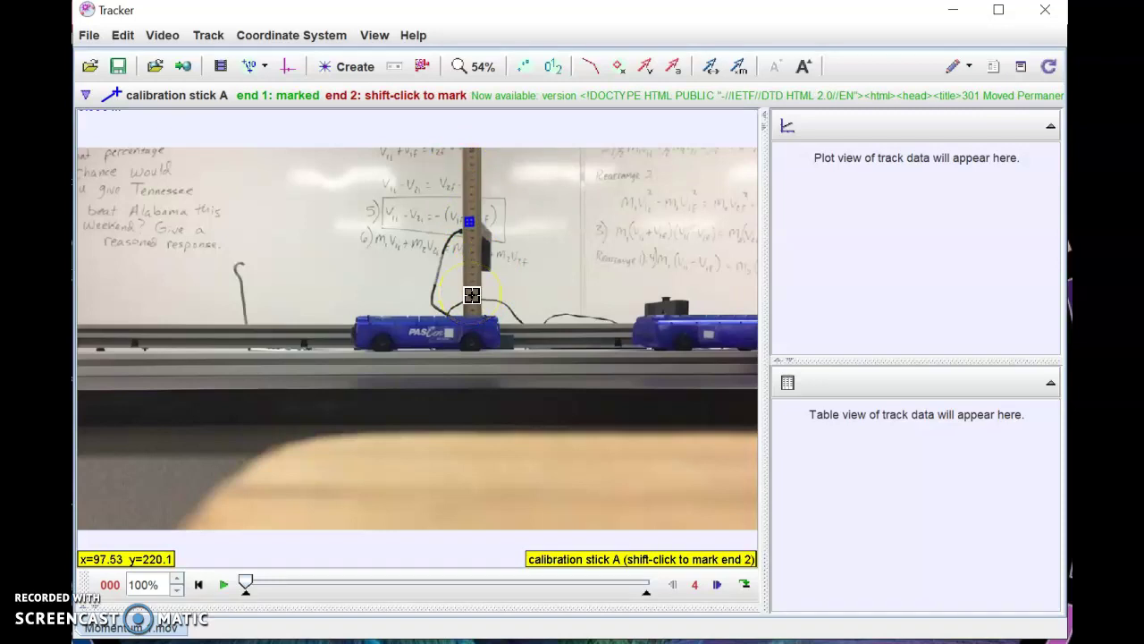
pyautogui.keyDown('shift'); pyautogui.click(470, 295); pyautogui.keyUp('shift')
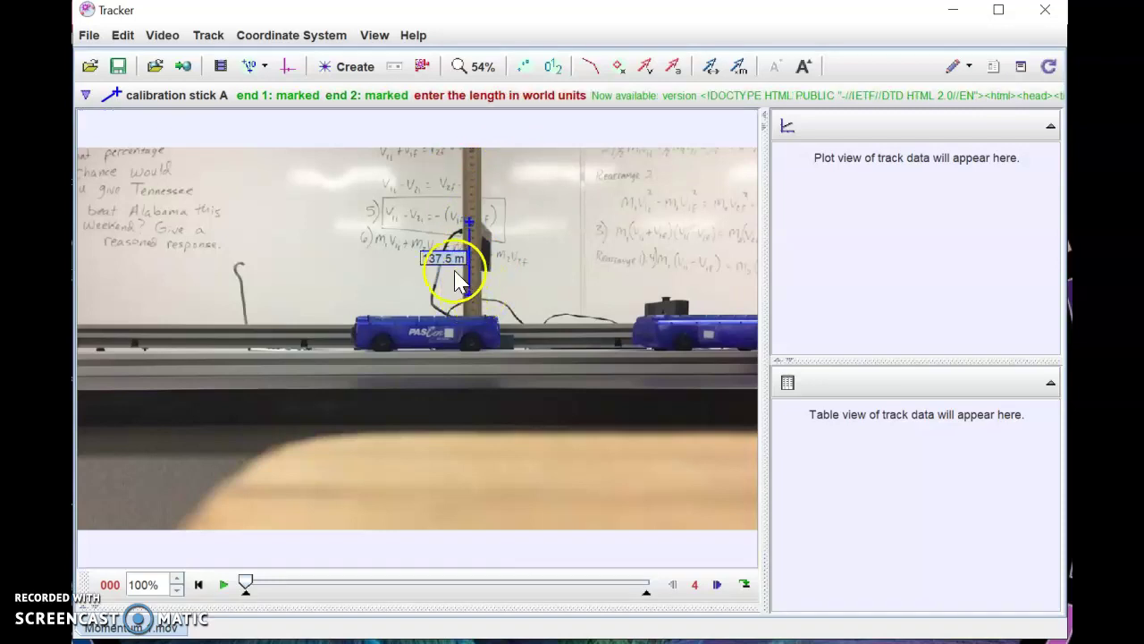
pyautogui.click(455, 260)
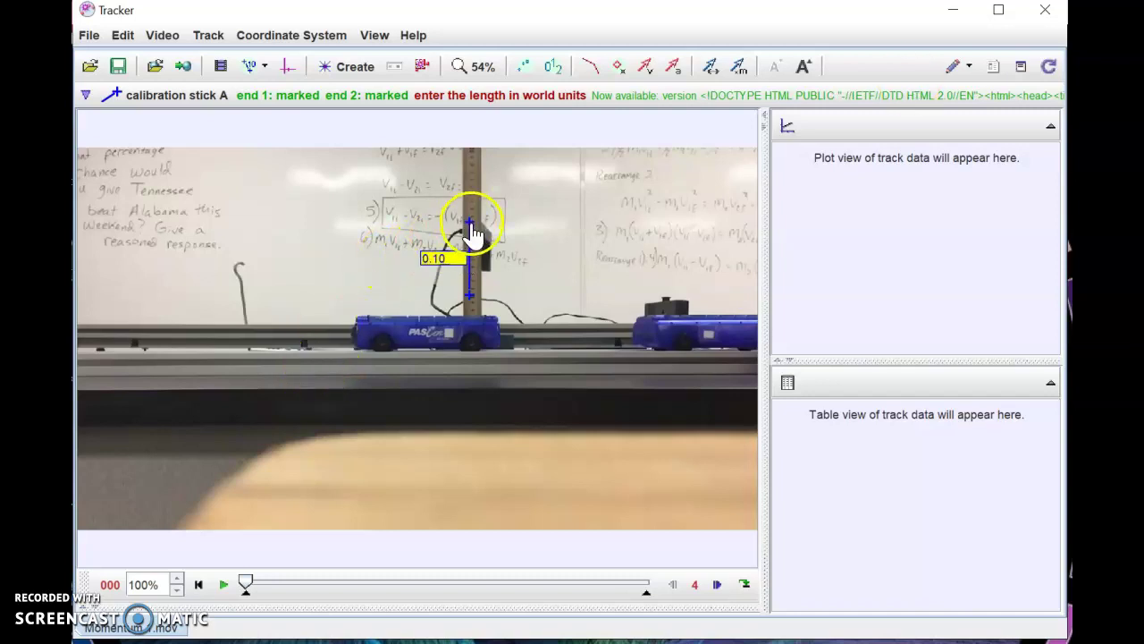
pyautogui.press('Return')
# Step: Fine-tune both ends of the calibration stick on the ruler's marks, keeping its length at 0.100 m
pyautogui.moveTo(473, 229); pyautogui.dragTo(471, 232)
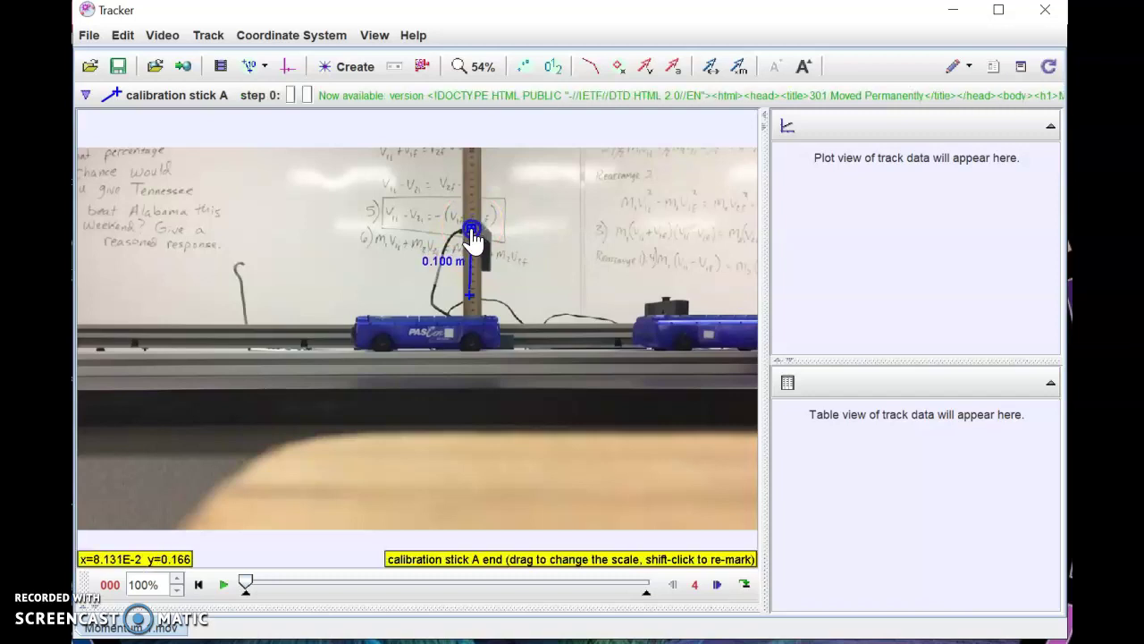
pyautogui.click(468, 297)
pyautogui.moveTo(469, 299); pyautogui.dragTo(471, 297)
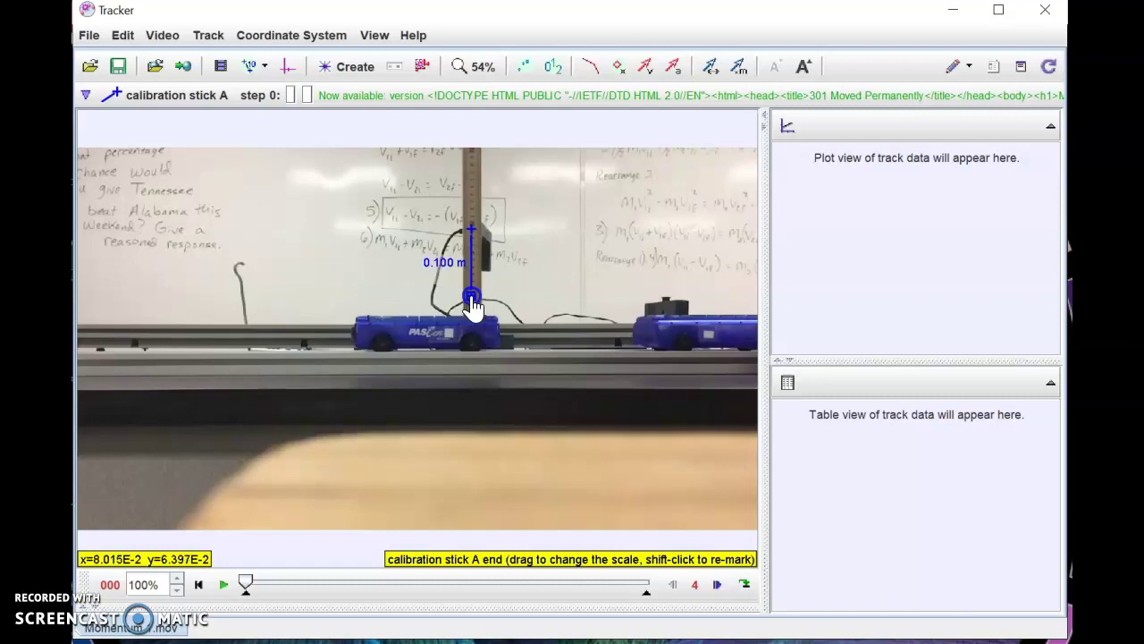
pyautogui.click(510, 295)
pyautogui.click(454, 263)
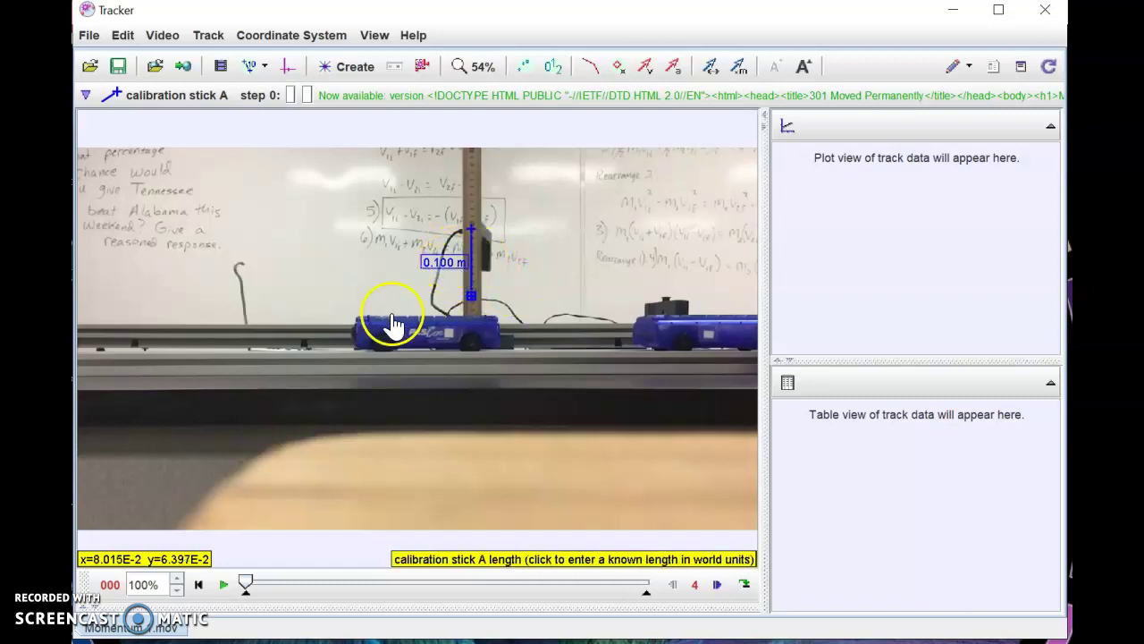
pyautogui.press('Return')
# Step: Show the coordinate axes and place the origin on the white square of the stationary PASCO cart
pyautogui.click(284, 69)
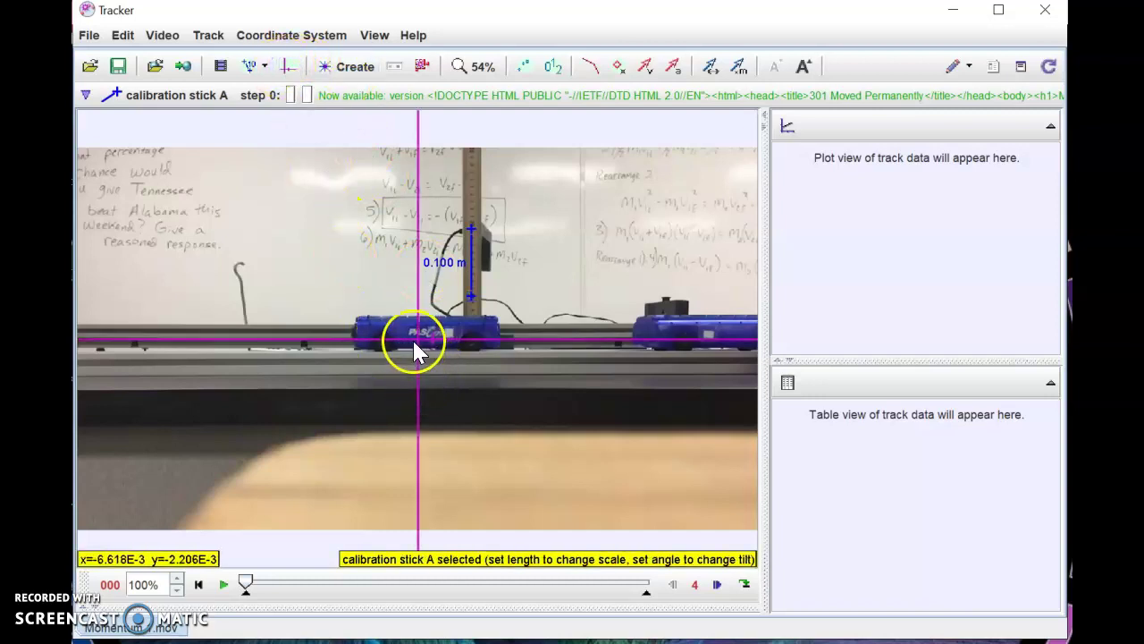
pyautogui.moveTo(417, 340); pyautogui.dragTo(445, 322)
pyautogui.click(448, 330)
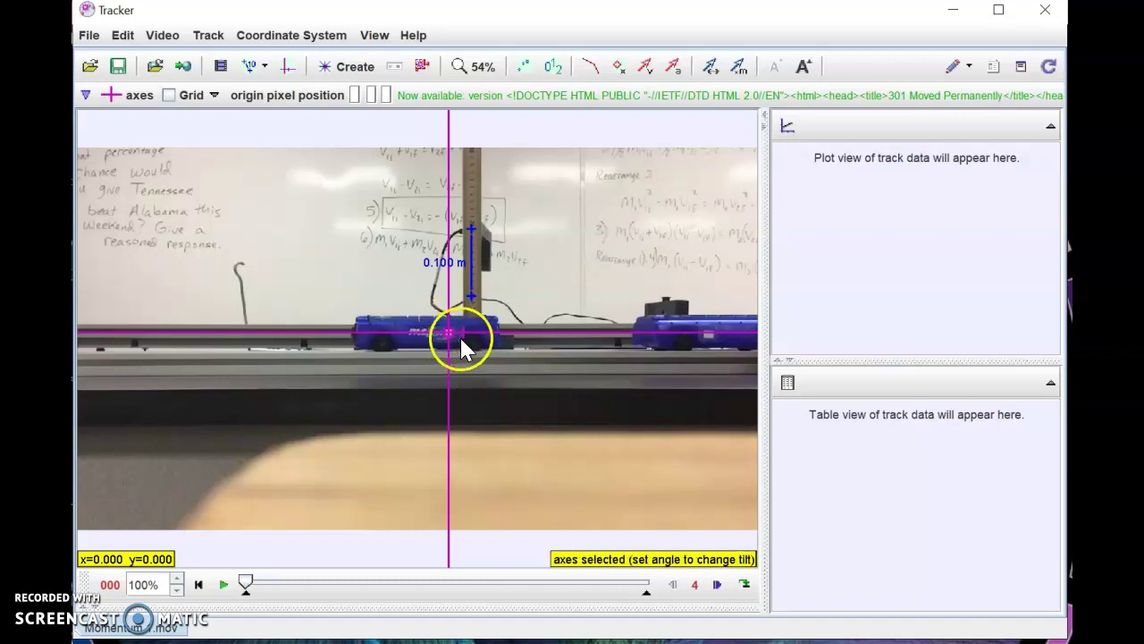
# Step: Rotate the coordinate axes about 180° so the positive x-axis points away from the incoming cart, level along the track
pyautogui.click(555, 340)
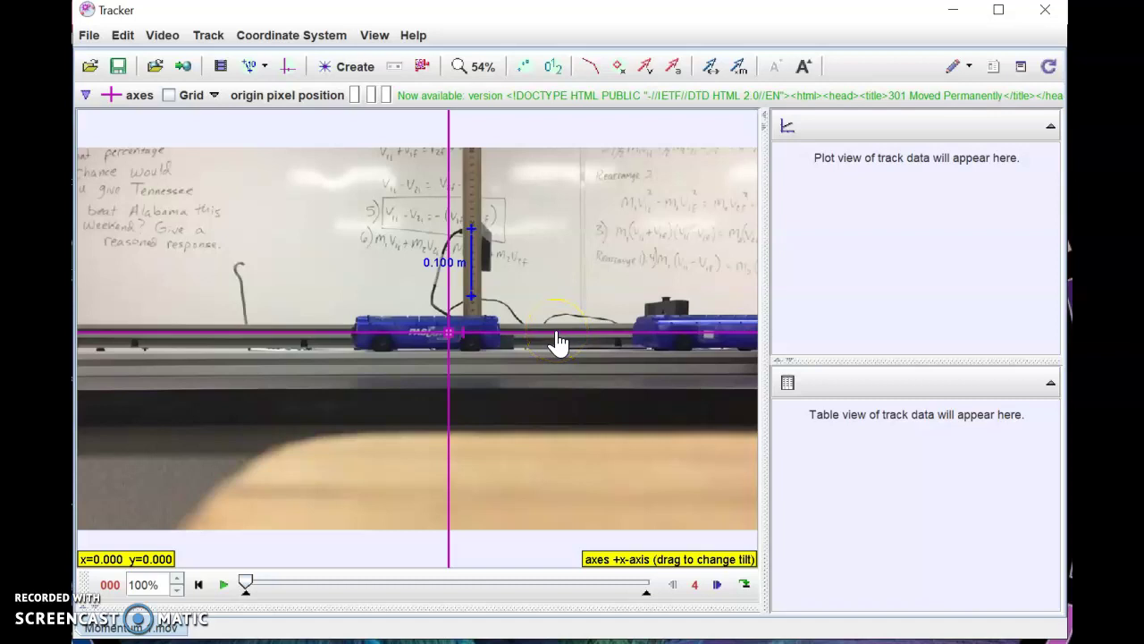
pyautogui.moveTo(556, 333); pyautogui.dragTo(347, 337)
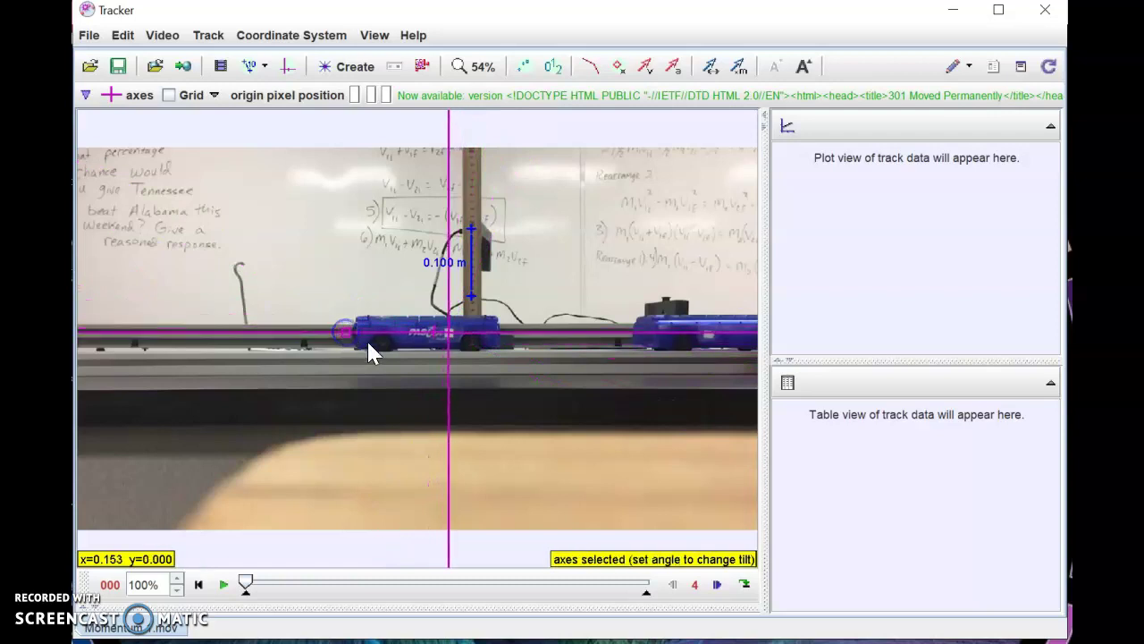
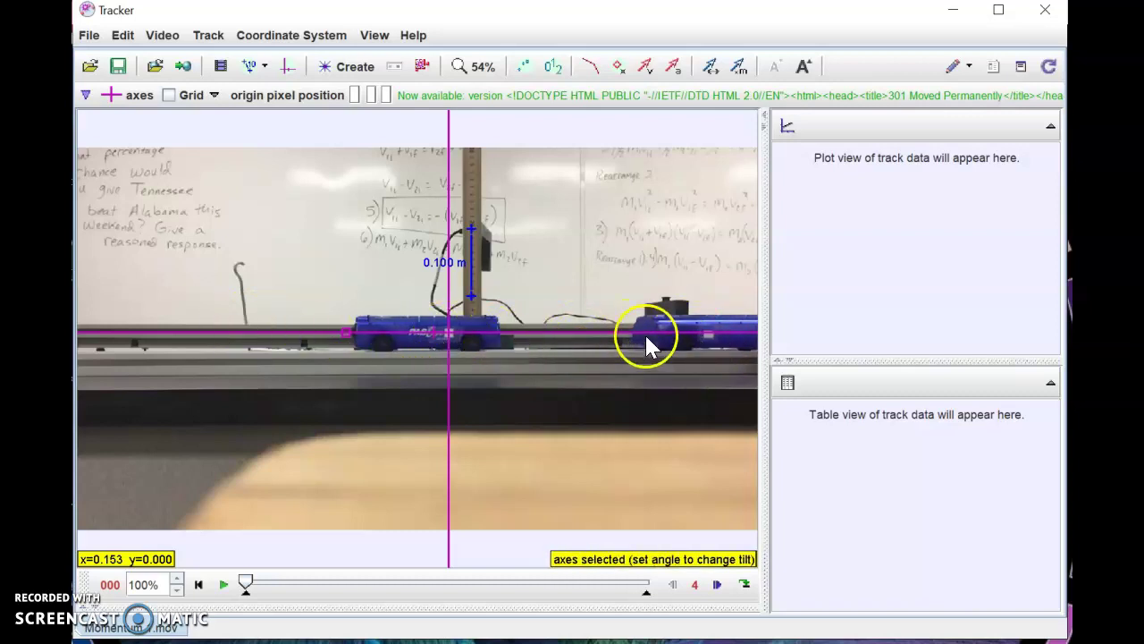
pyautogui.click(349, 340)
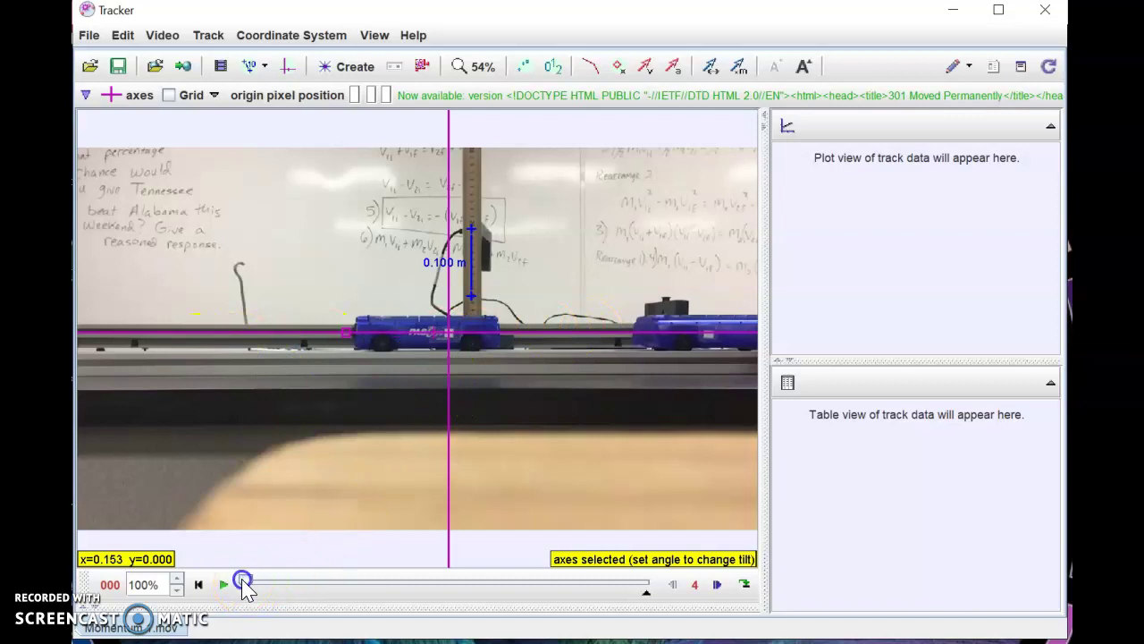
# Step: Scrub through the video to check the carts' motion against the axes, and return to frame 0
pyautogui.moveTo(243, 582); pyautogui.dragTo(338, 585)
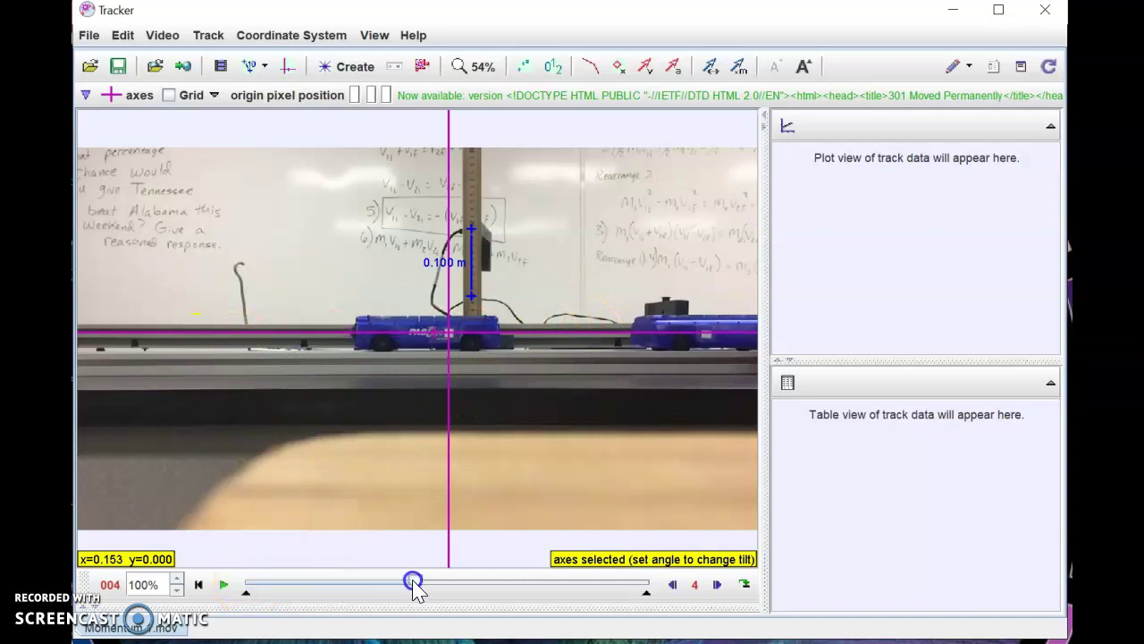
pyautogui.moveTo(445, 585); pyautogui.dragTo(523, 586)
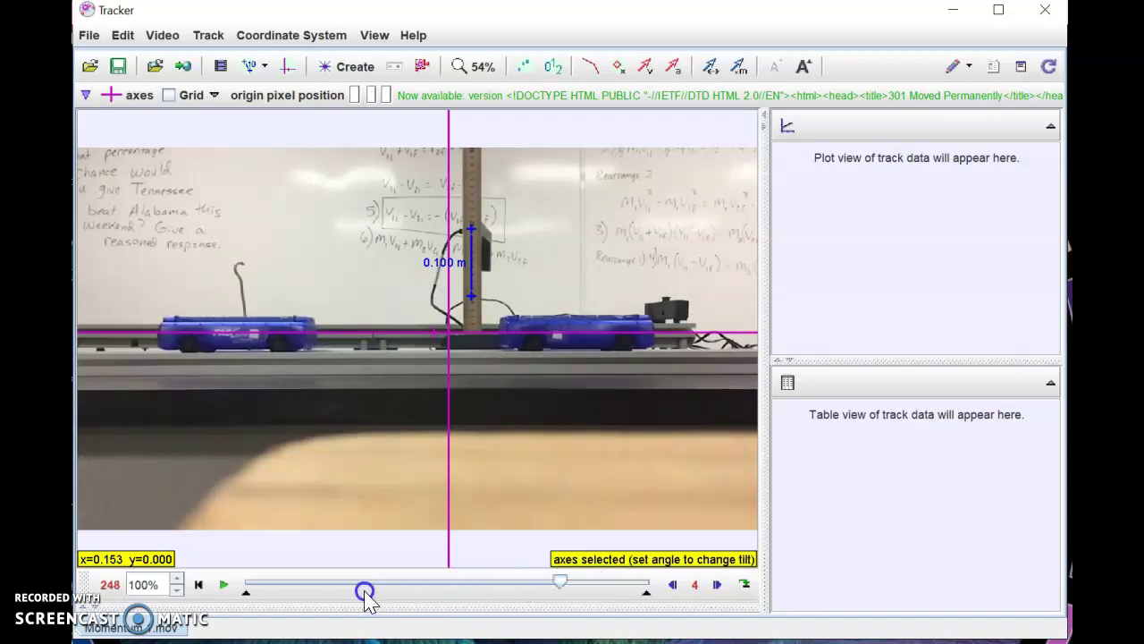
pyautogui.moveTo(367, 597); pyautogui.dragTo(238, 580)
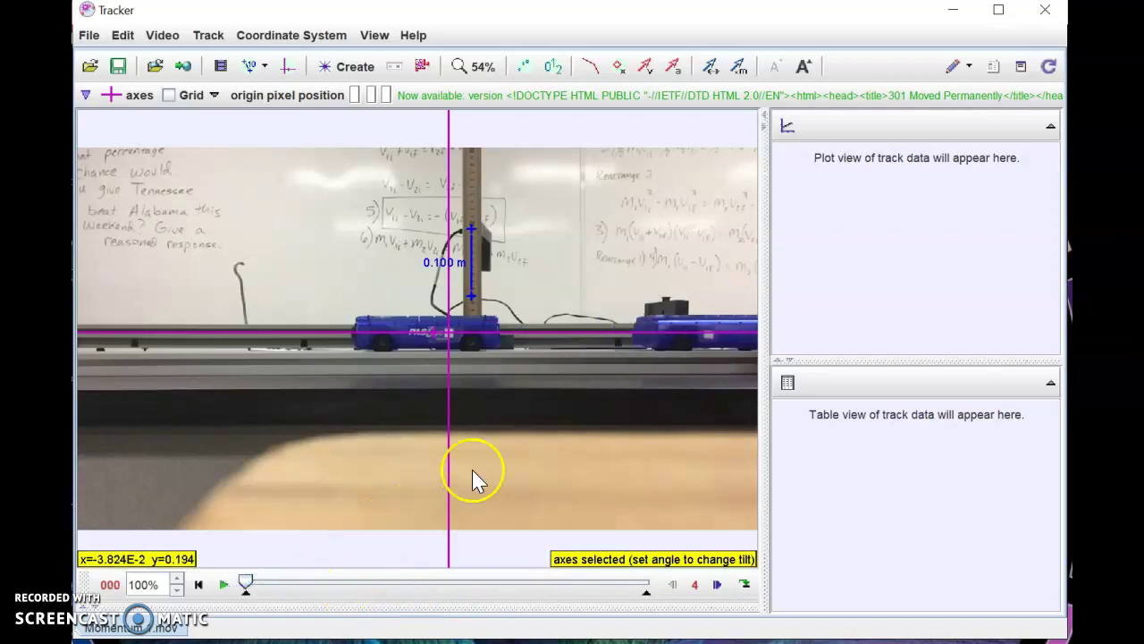
pyautogui.click(449, 334)
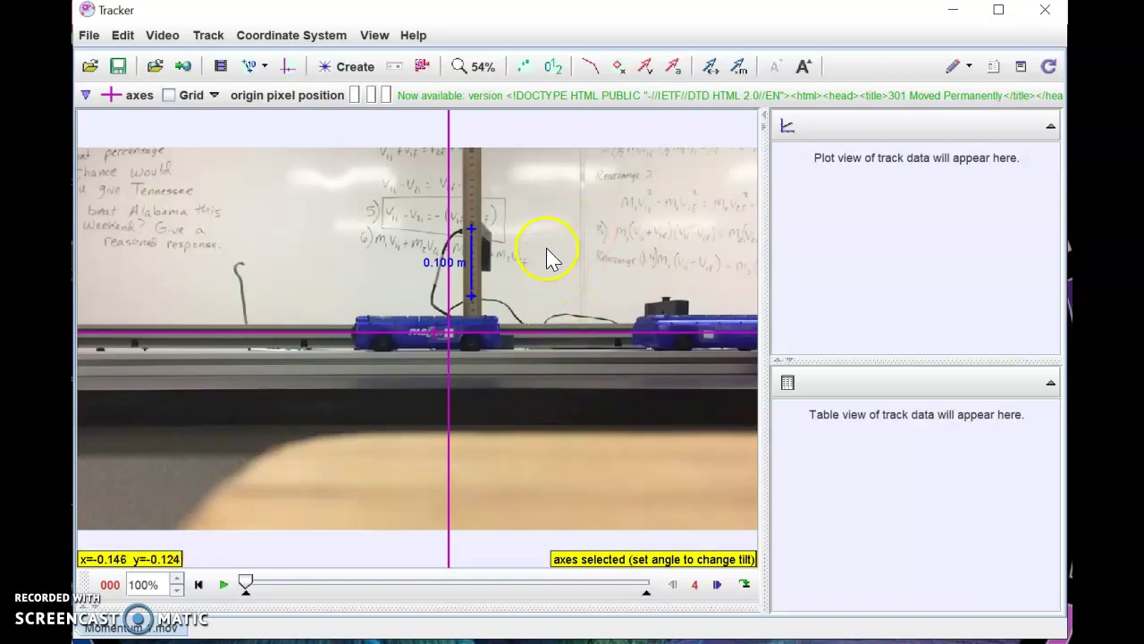
# Step: Create a point mass track and mark the incoming cart's white square in frame 0
pyautogui.click(338, 69)
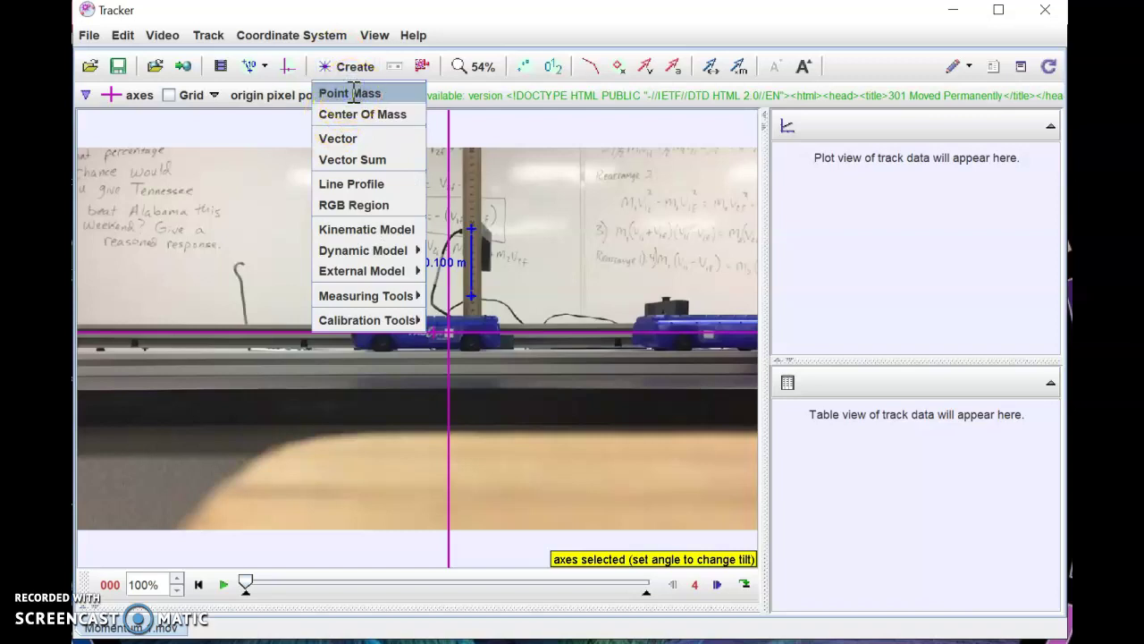
pyautogui.click(370, 99)
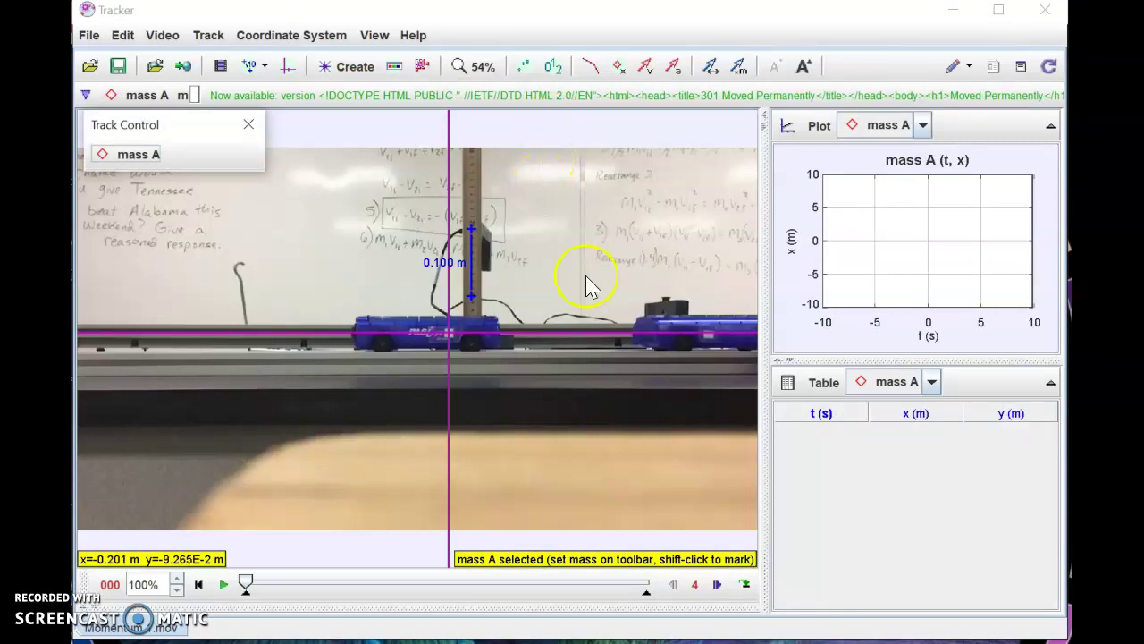
pyautogui.click(709, 338)
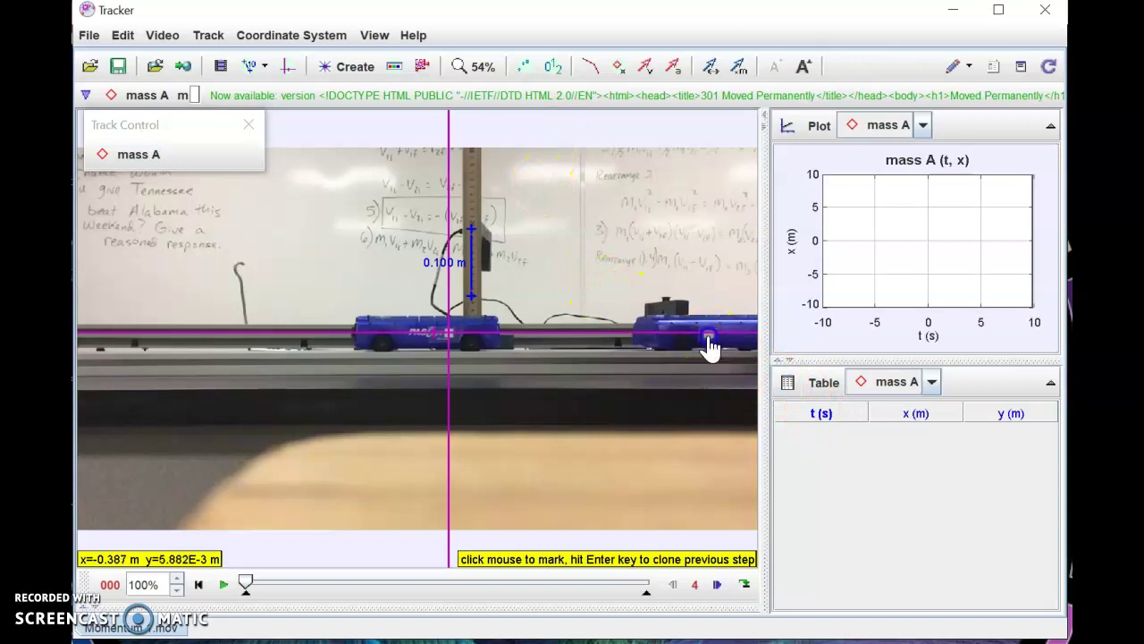
pyautogui.click(708, 336)
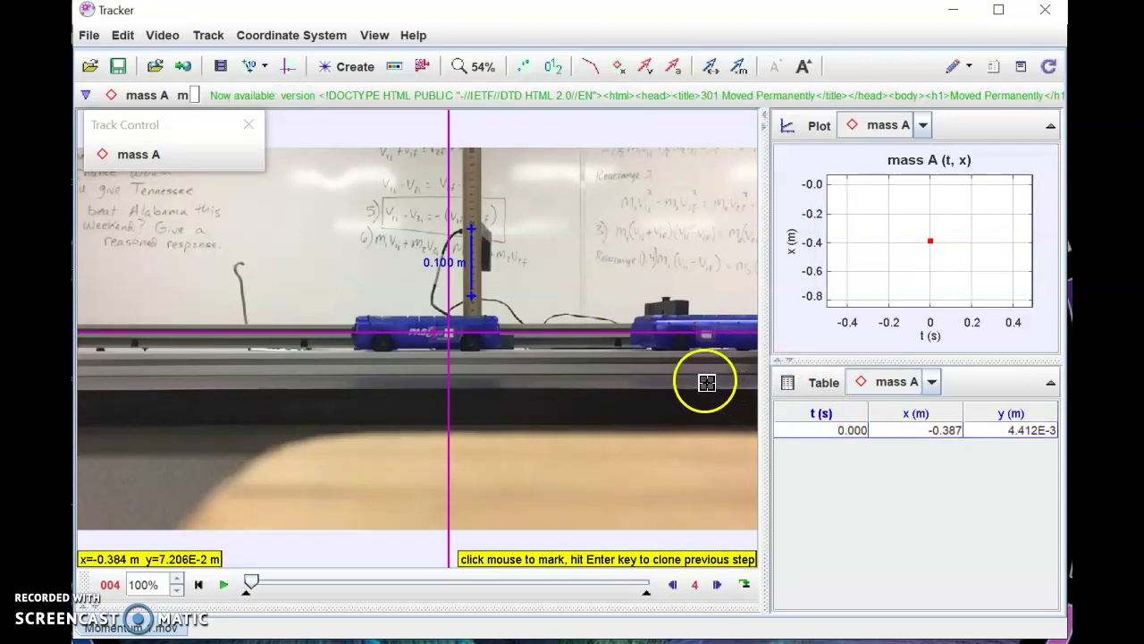
# Step: Mark the incoming cart's white square for mass A in every fourth frame from frame 4 through frame 116, past the collision
pyautogui.click(705, 336)
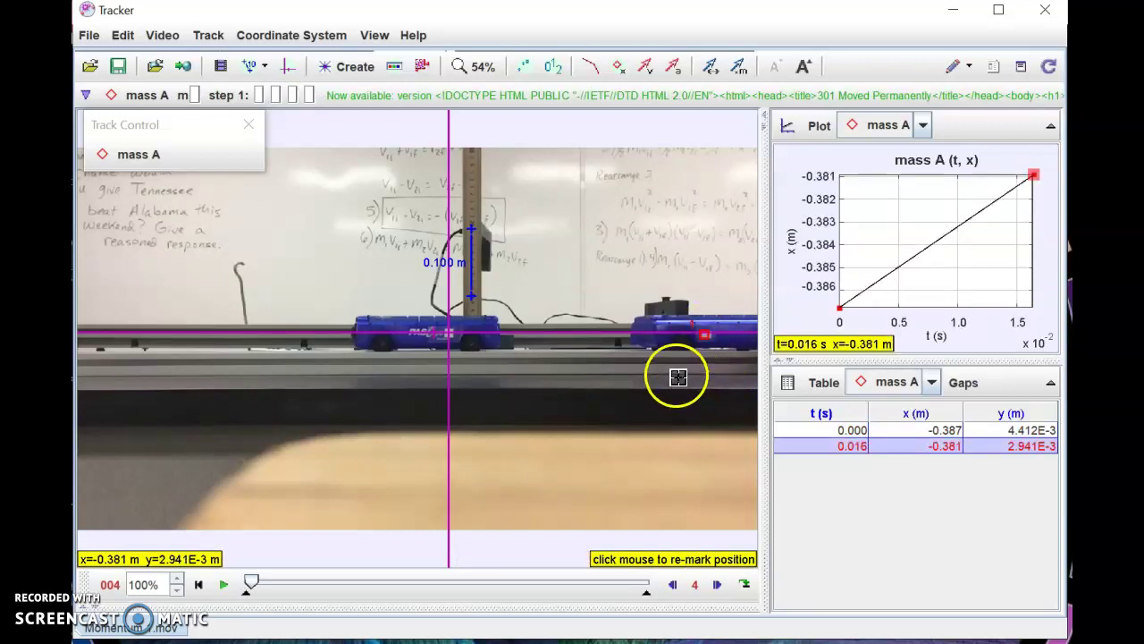
pyautogui.click(704, 336)
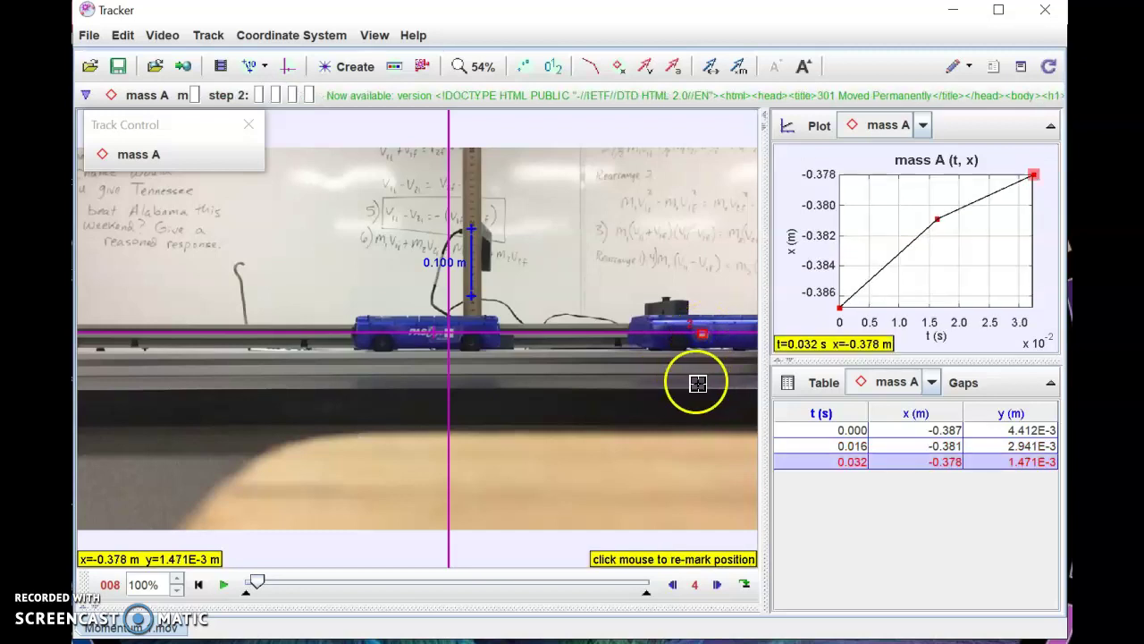
pyautogui.click(697, 336)
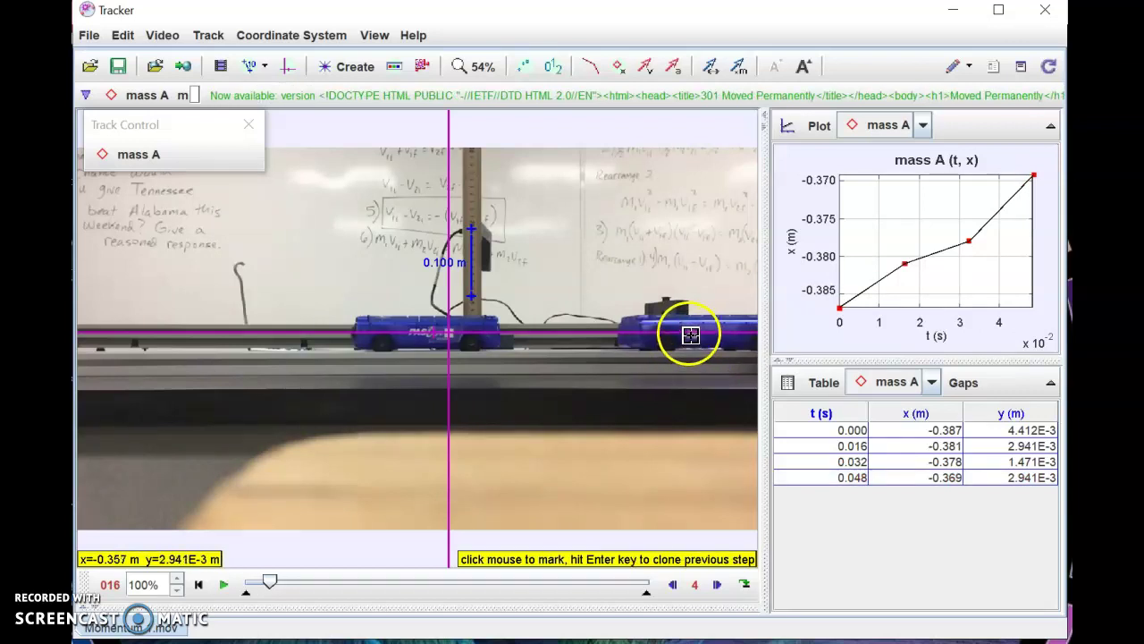
pyautogui.click(690, 336)
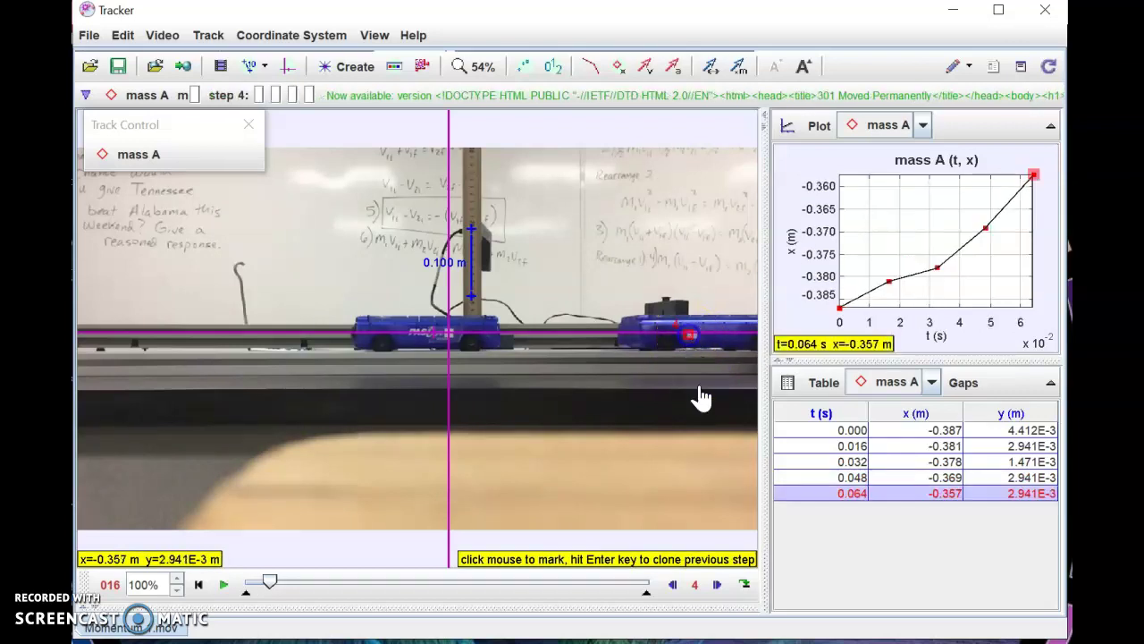
pyautogui.click(686, 341)
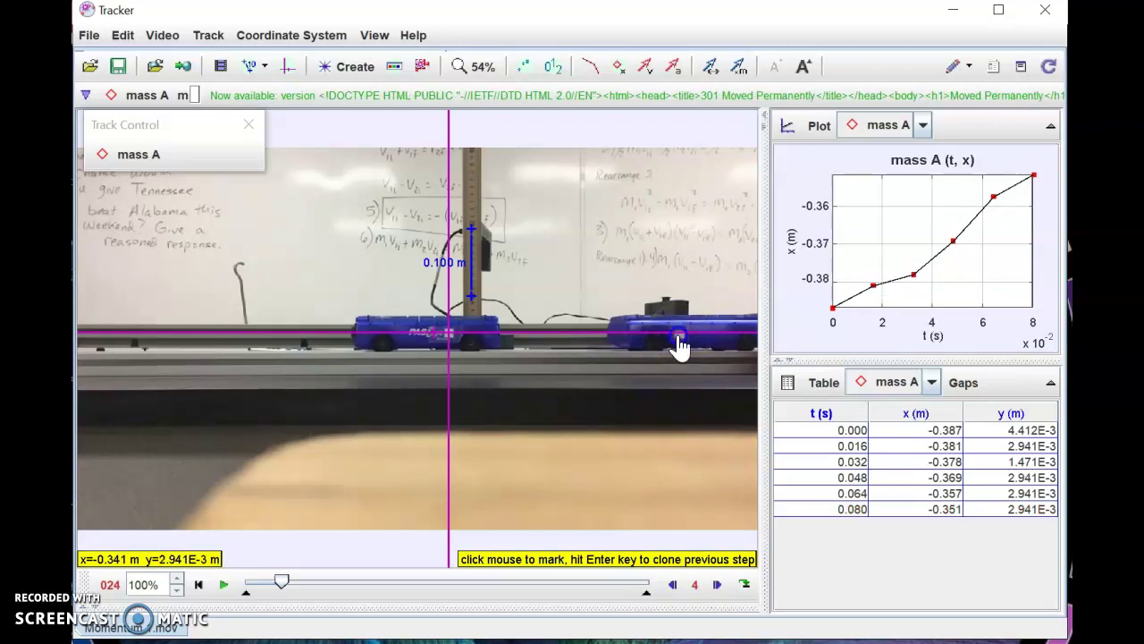
pyautogui.click(678, 338)
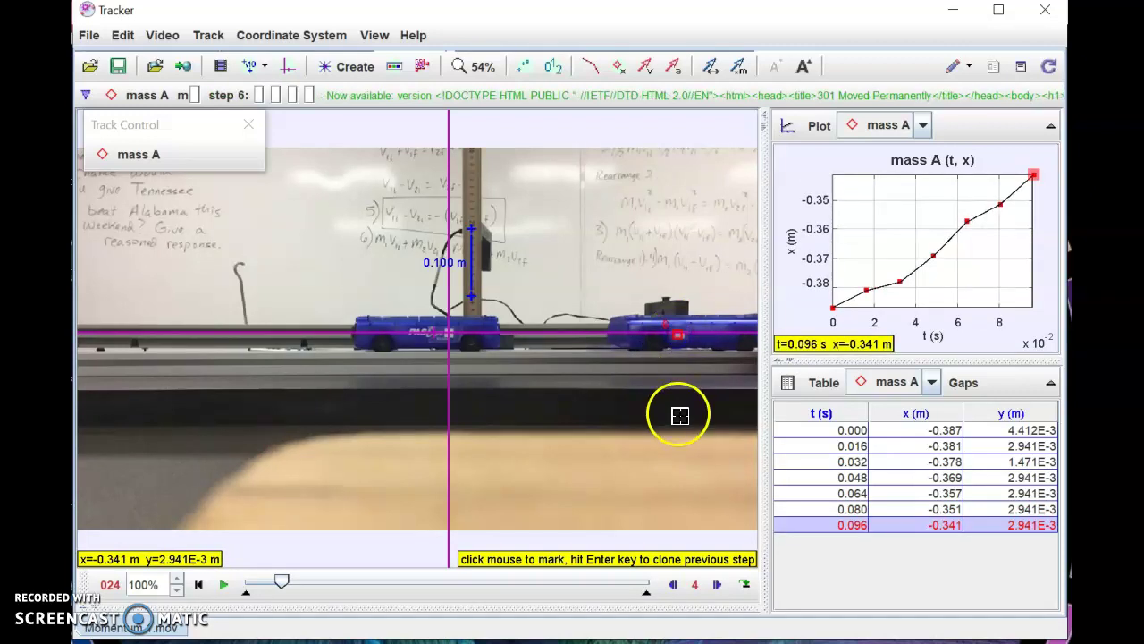
pyautogui.click(672, 335)
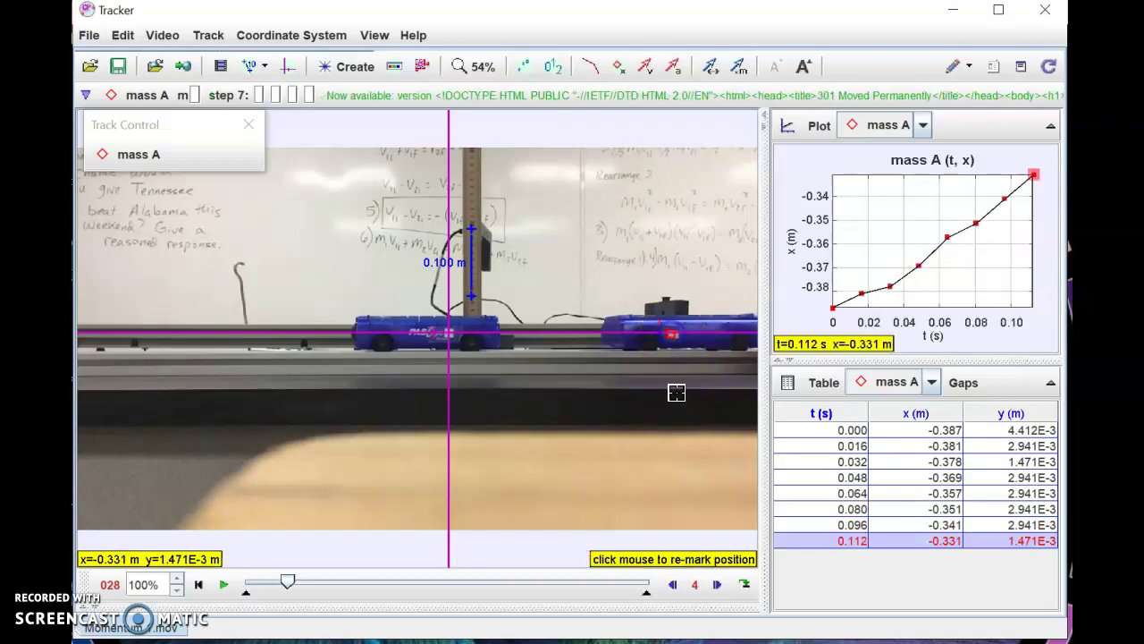
pyautogui.click(672, 352)
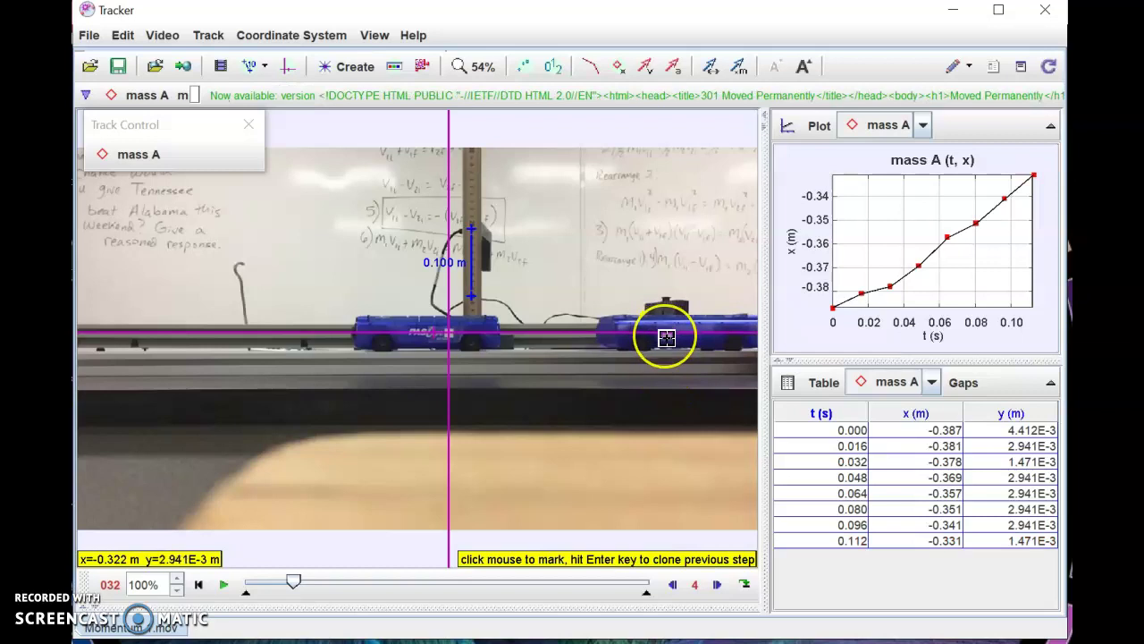
pyautogui.click(665, 340)
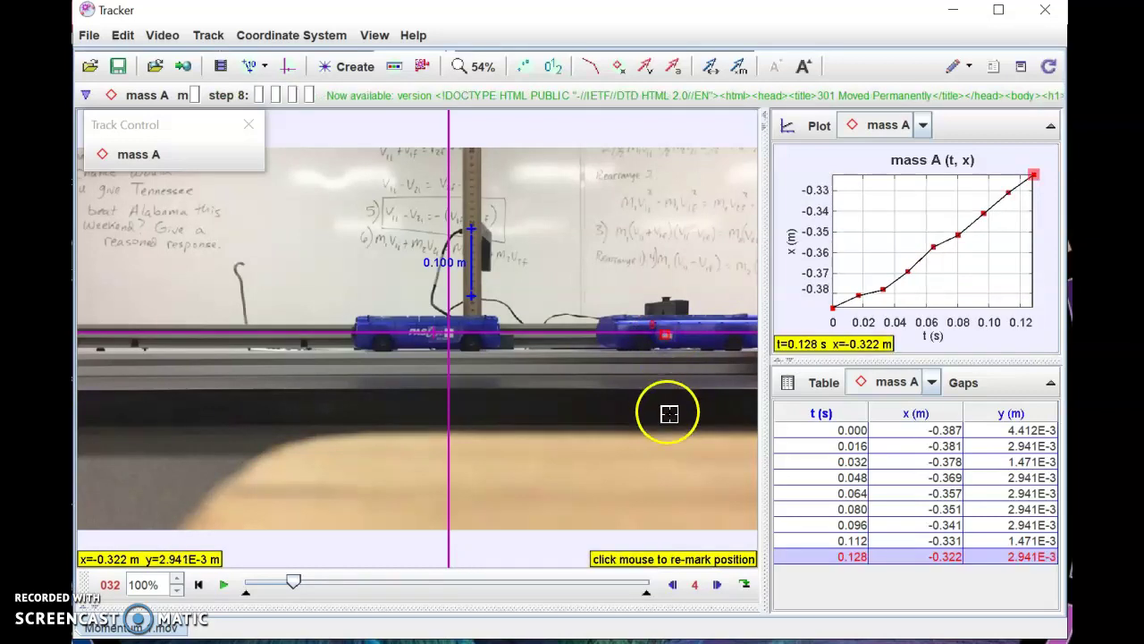
pyautogui.click(662, 335)
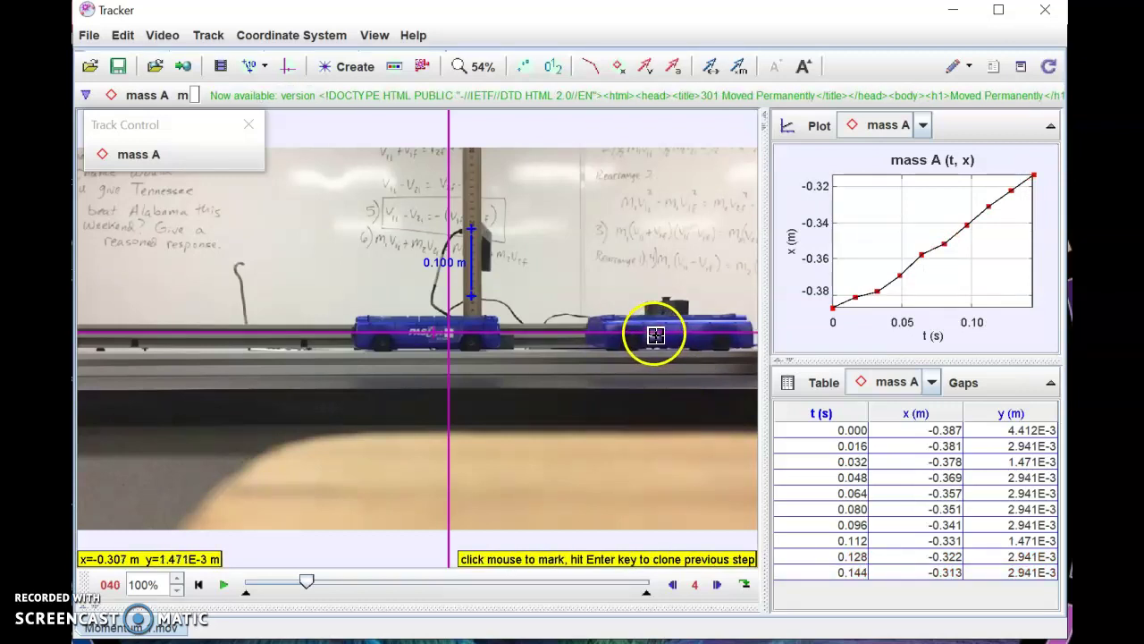
pyautogui.click(655, 335)
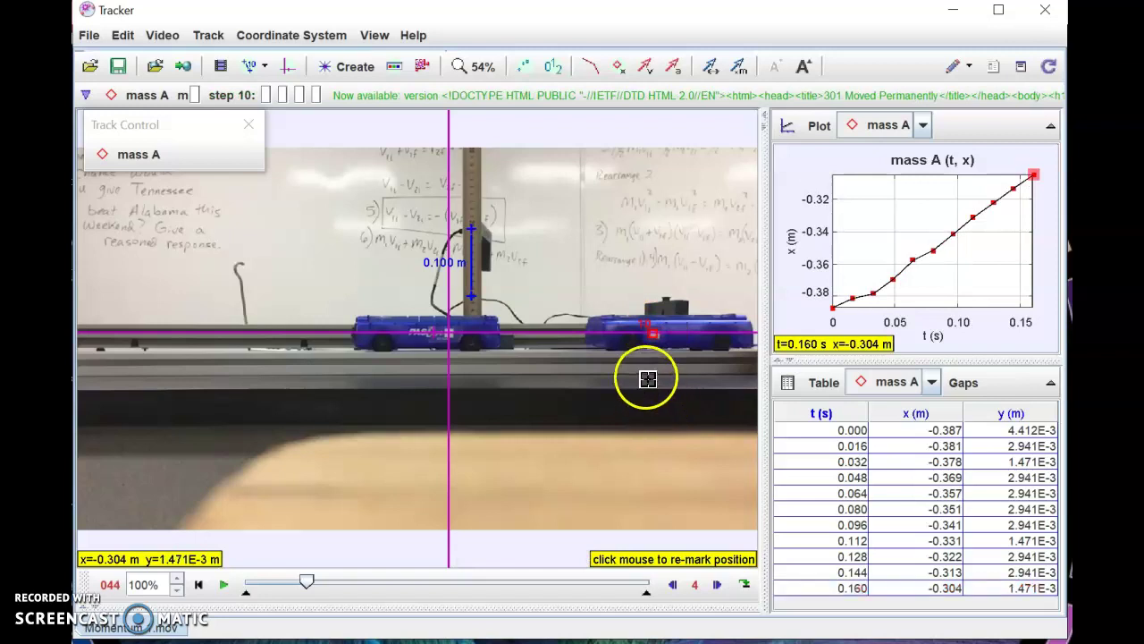
pyautogui.click(651, 335)
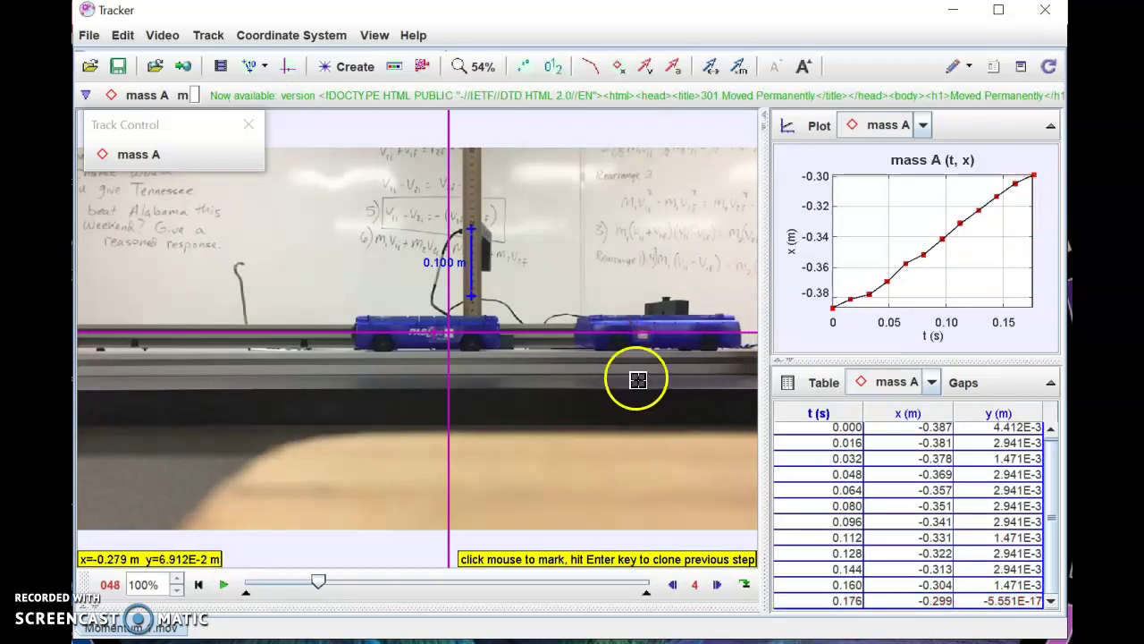
pyautogui.click(641, 335)
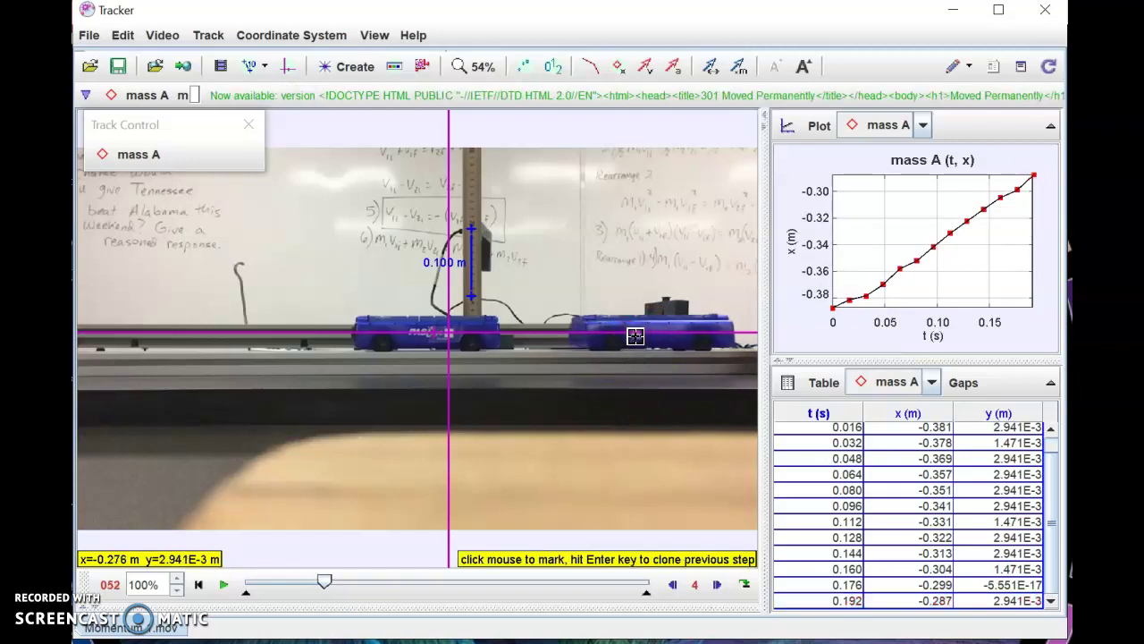
pyautogui.click(635, 336)
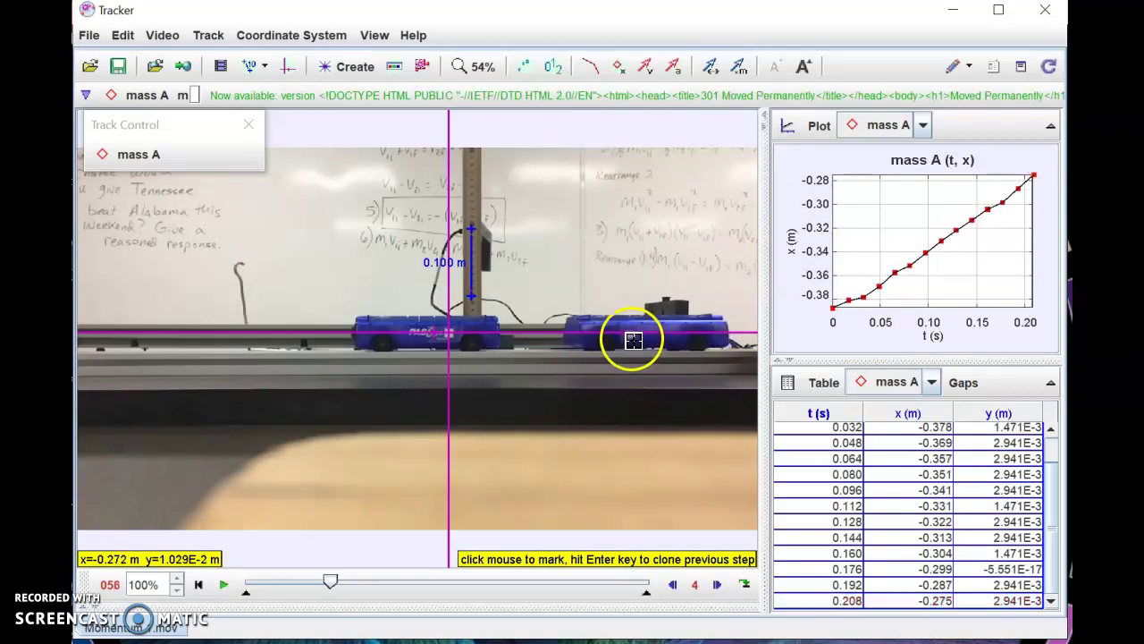
pyautogui.click(629, 333)
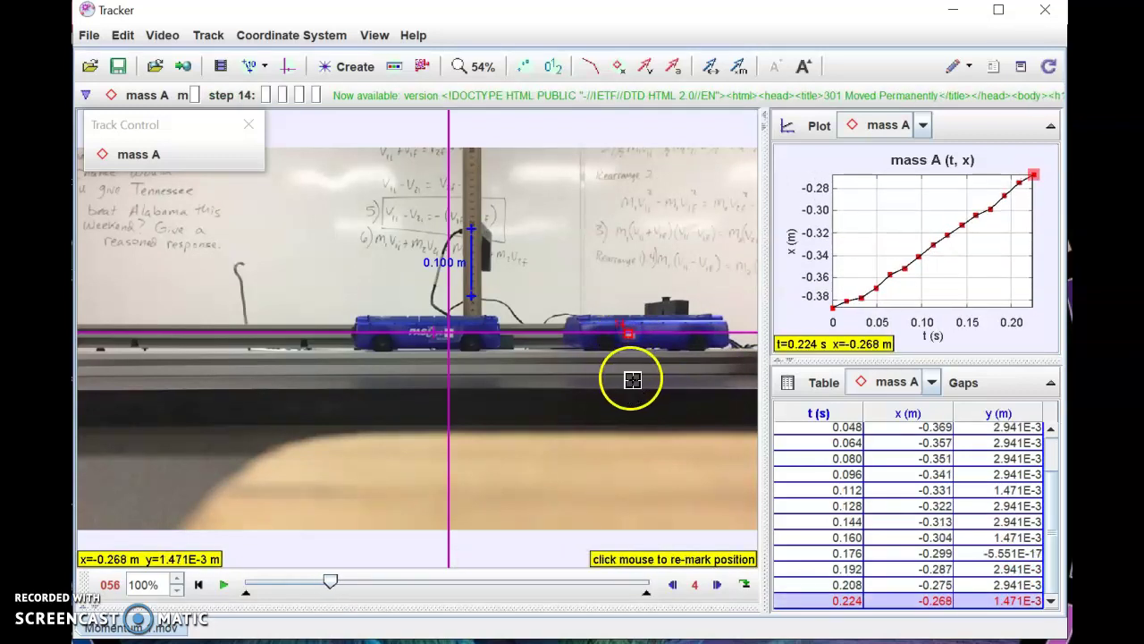
pyautogui.click(626, 335)
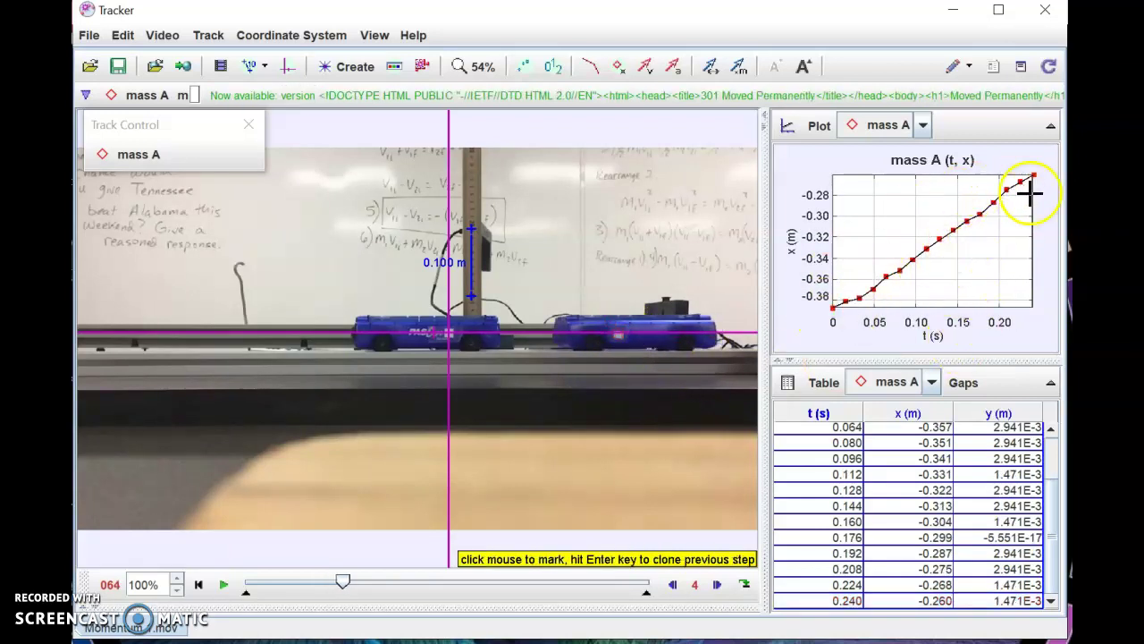
pyautogui.click(616, 335)
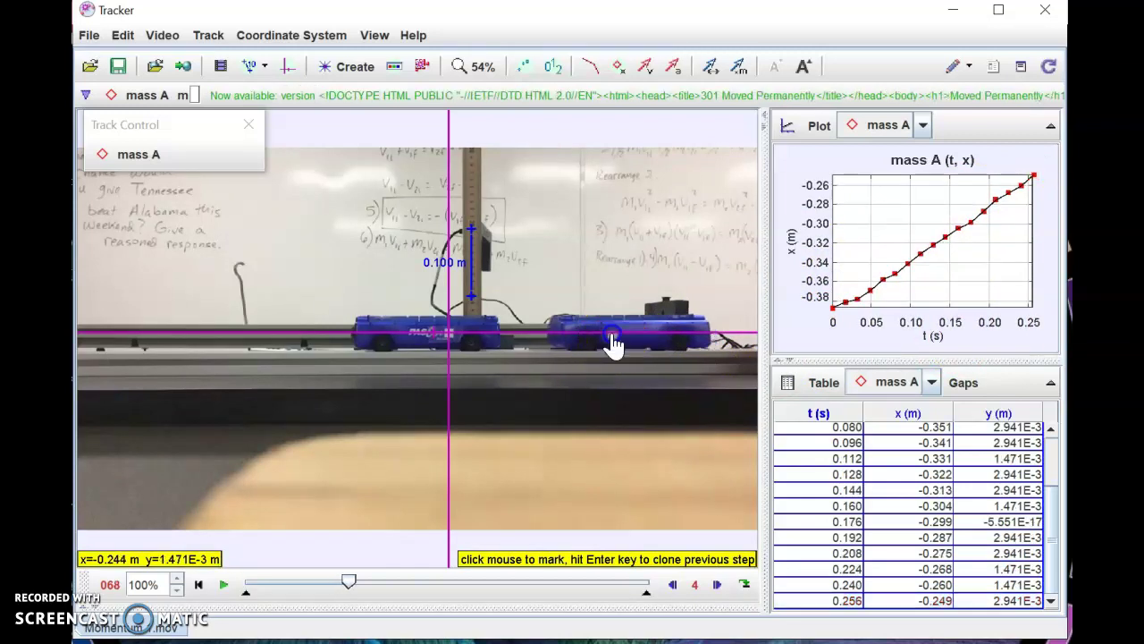
pyautogui.click(611, 332)
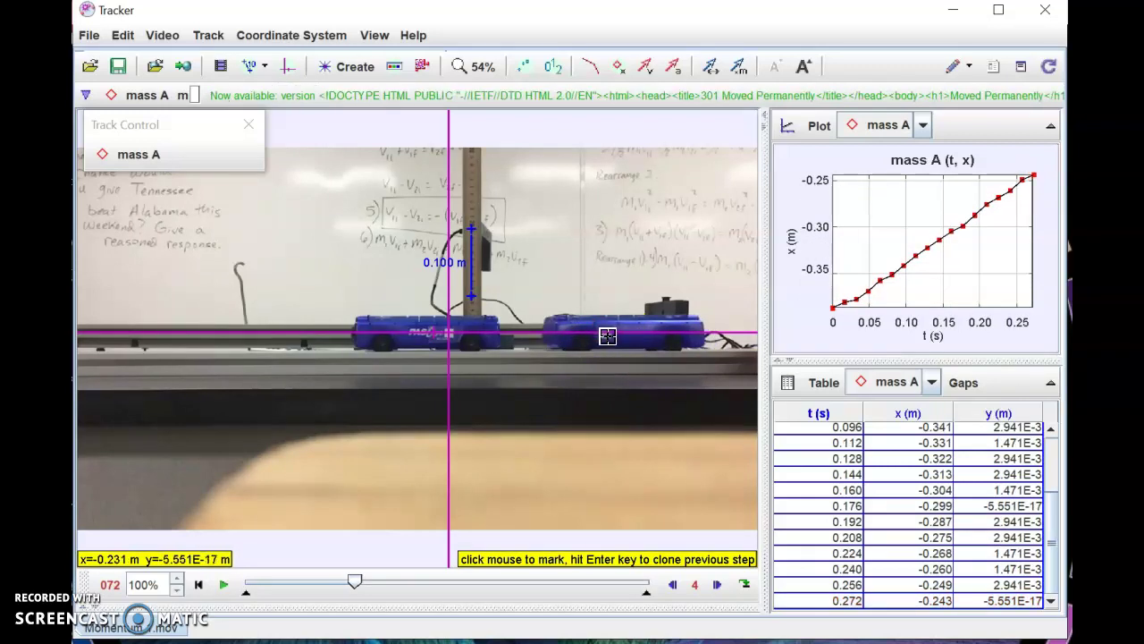
pyautogui.click(605, 332)
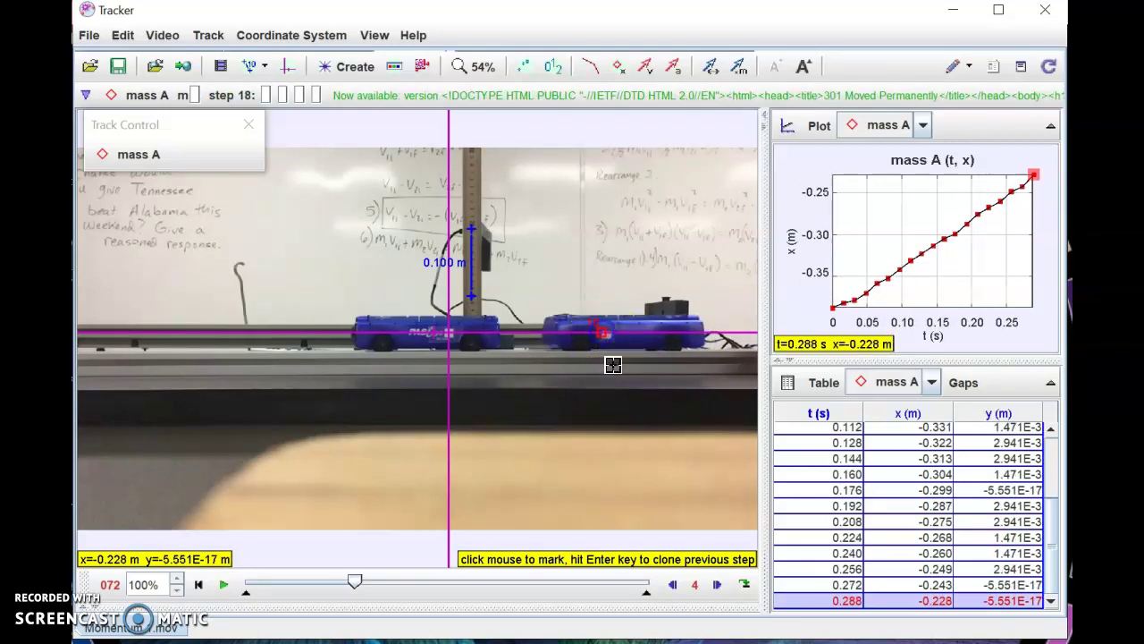
pyautogui.click(606, 346)
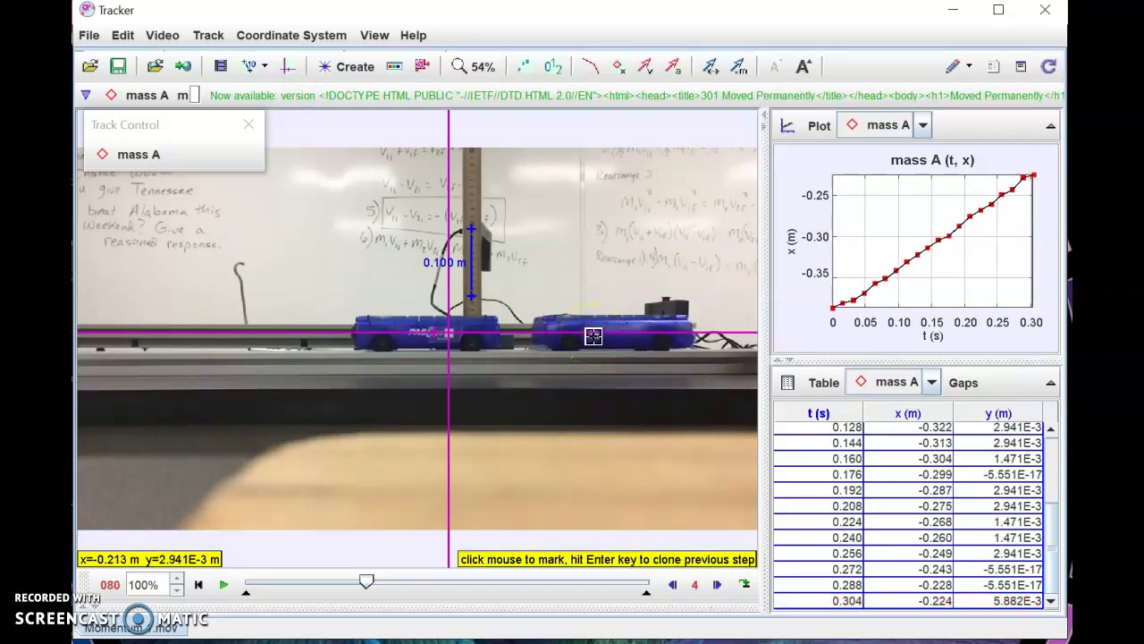
pyautogui.click(593, 335)
pyautogui.click(588, 333)
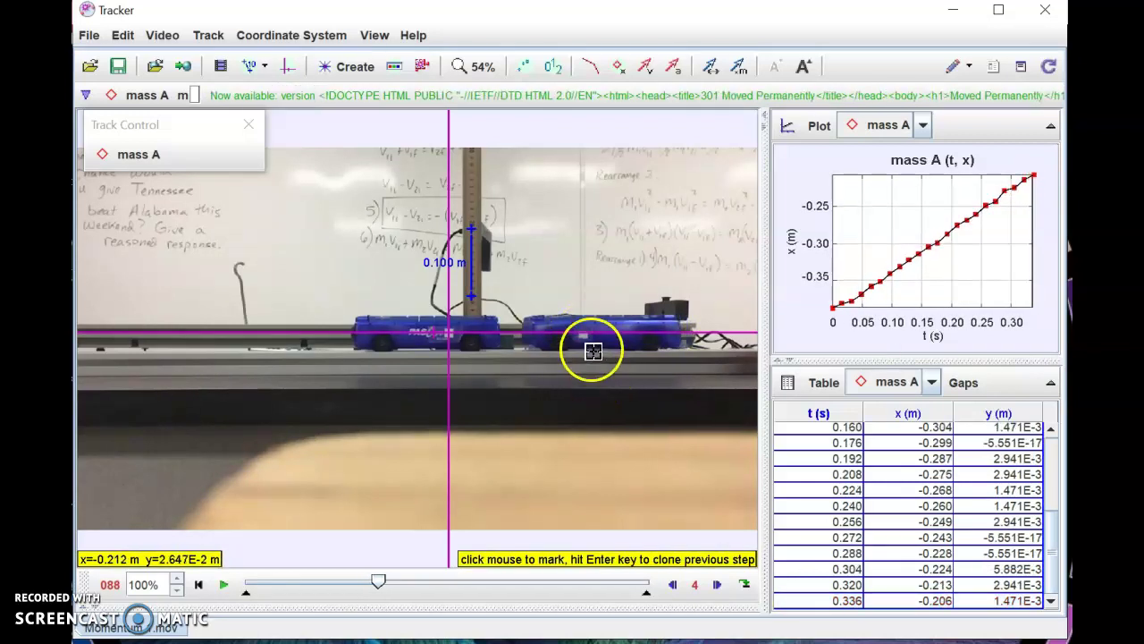
pyautogui.click(581, 338)
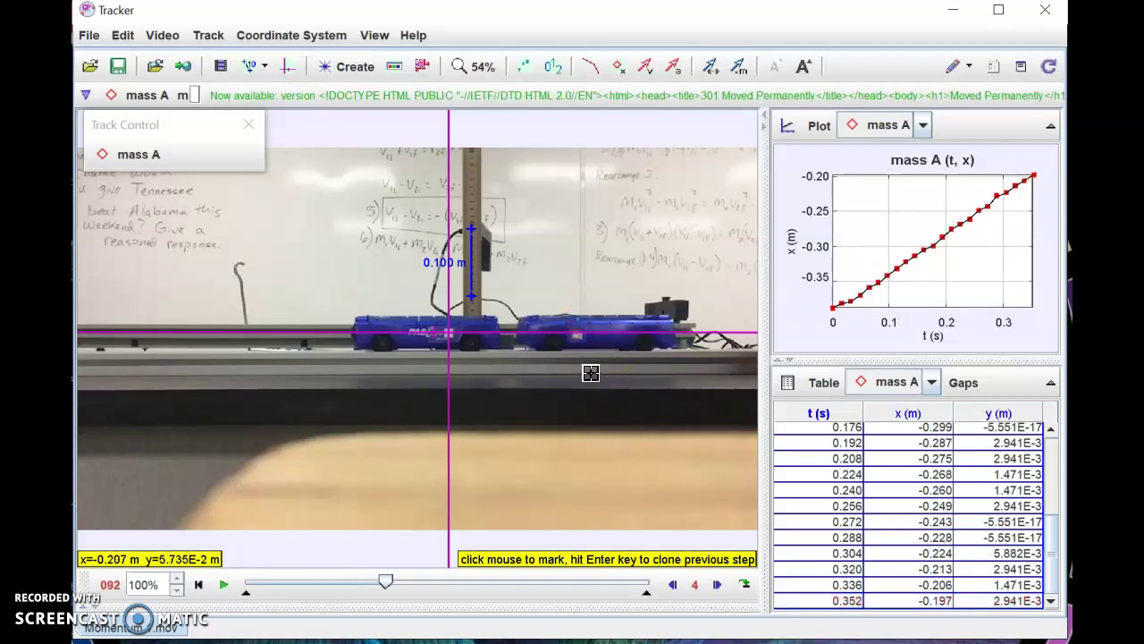
pyautogui.click(577, 334)
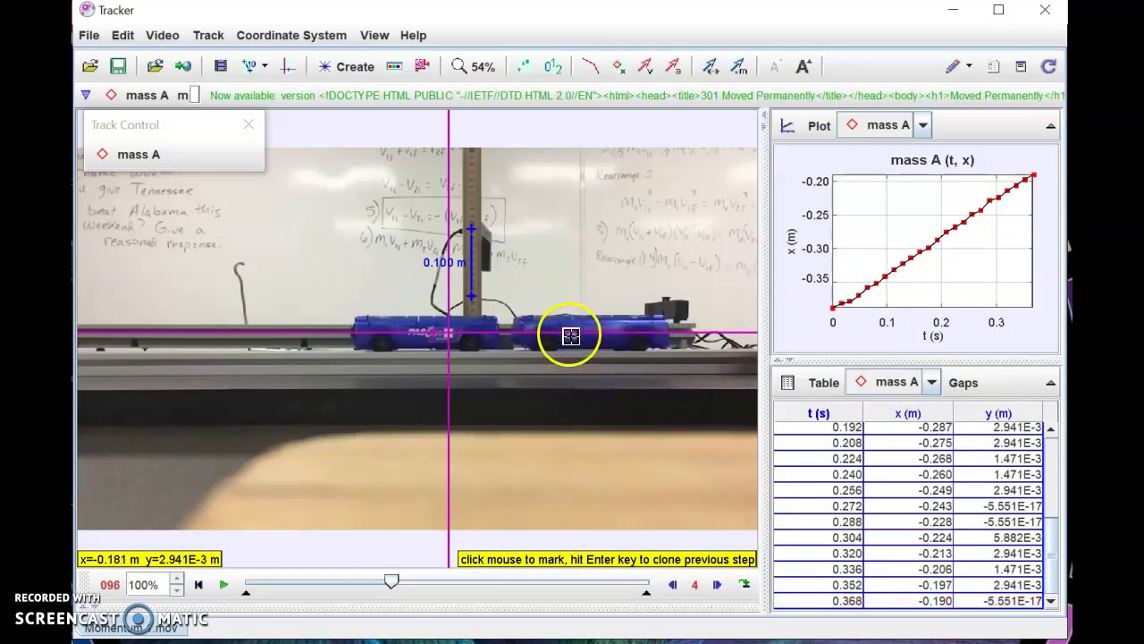
pyautogui.click(571, 337)
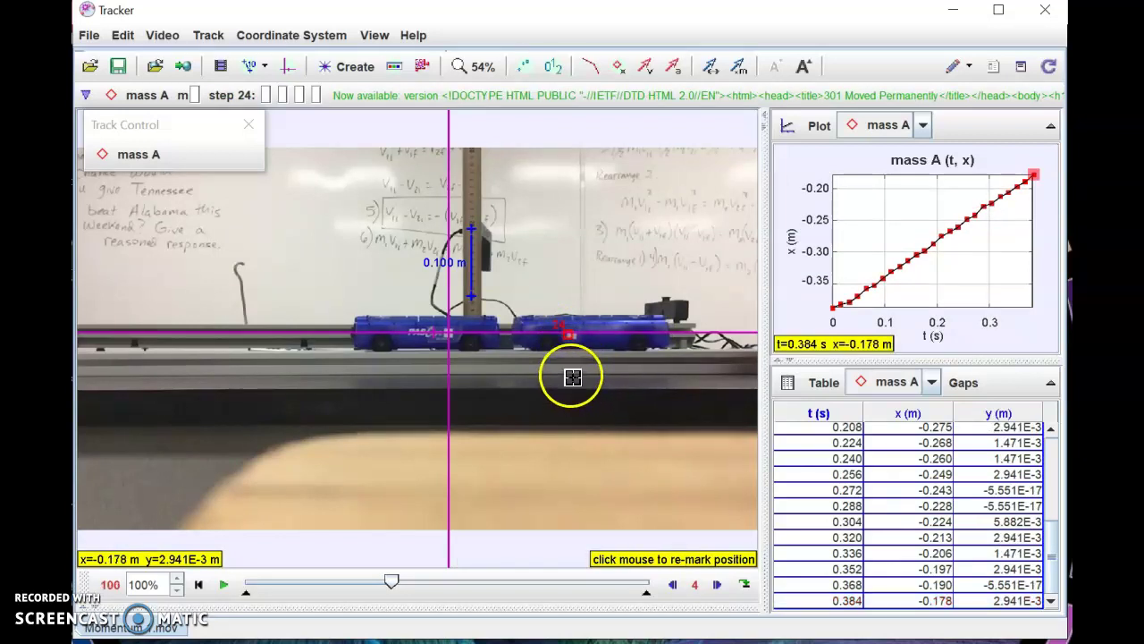
pyautogui.click(566, 334)
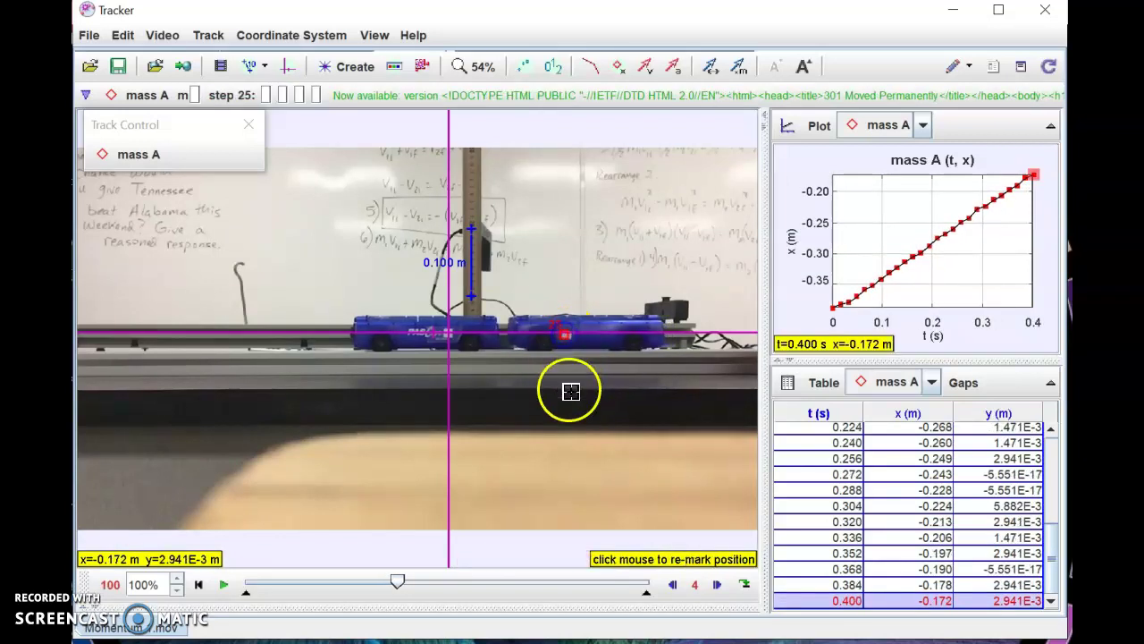
pyautogui.click(561, 334)
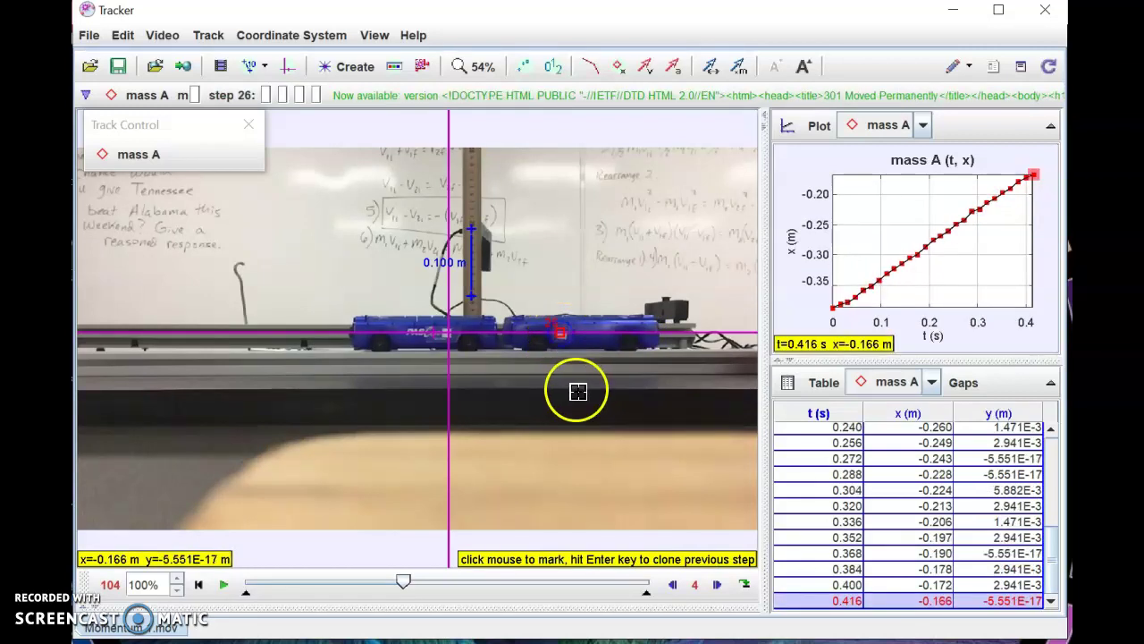
pyautogui.click(557, 343)
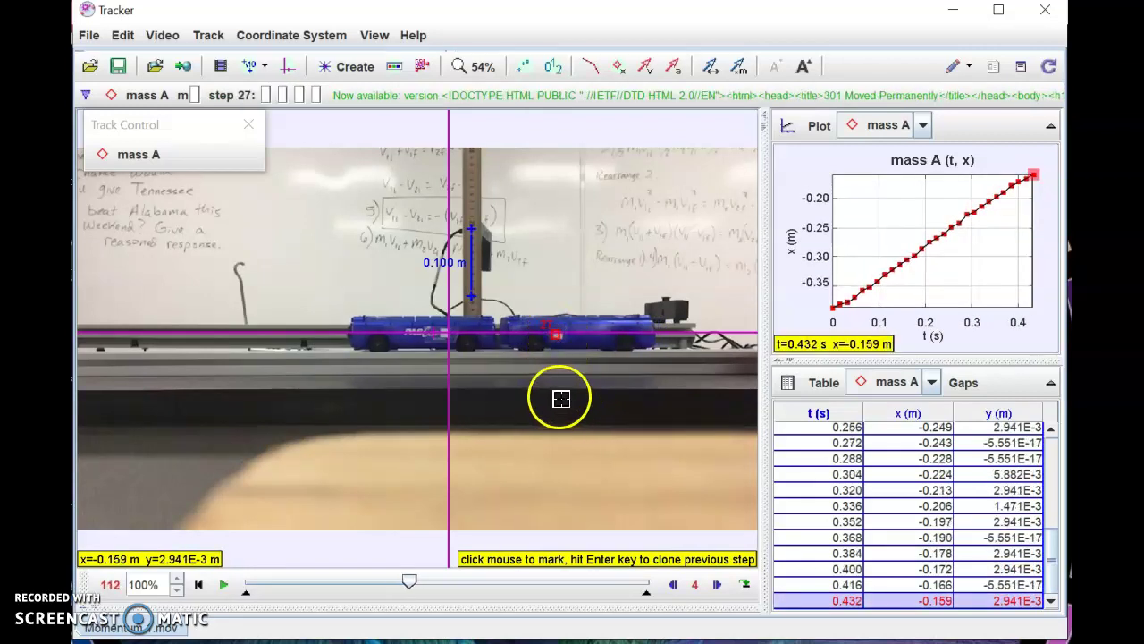
pyautogui.click(556, 334)
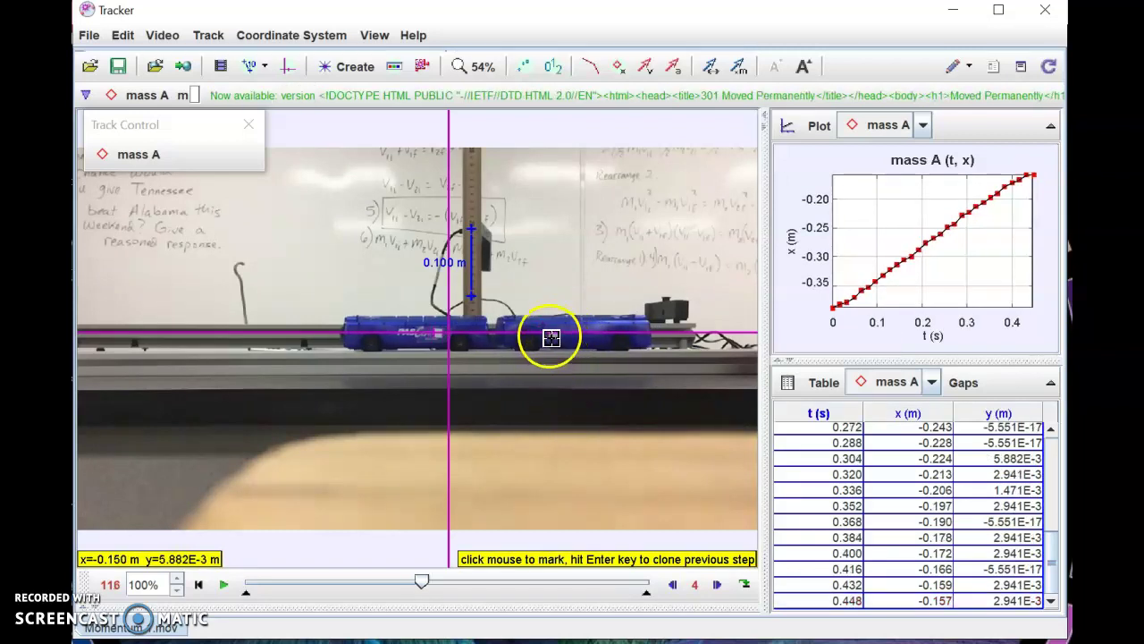
pyautogui.click(551, 334)
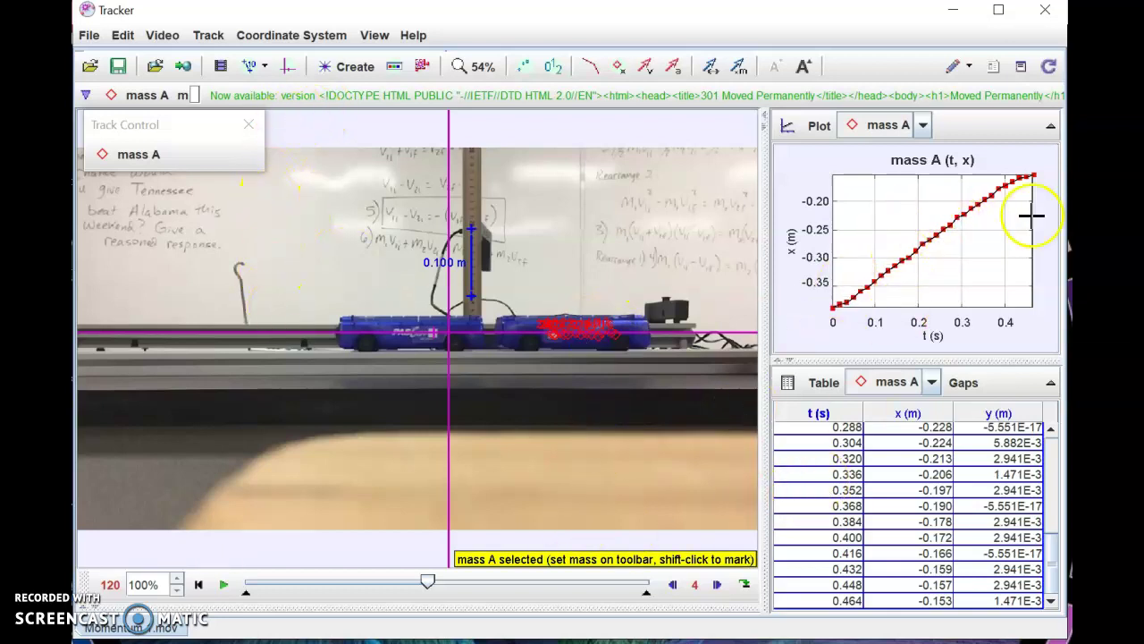
# Step: Open the mass A position-time plot in the Data Tool and apply a curve fit with the Line model, x = A*t + B
pyautogui.doubleClick(974, 254)
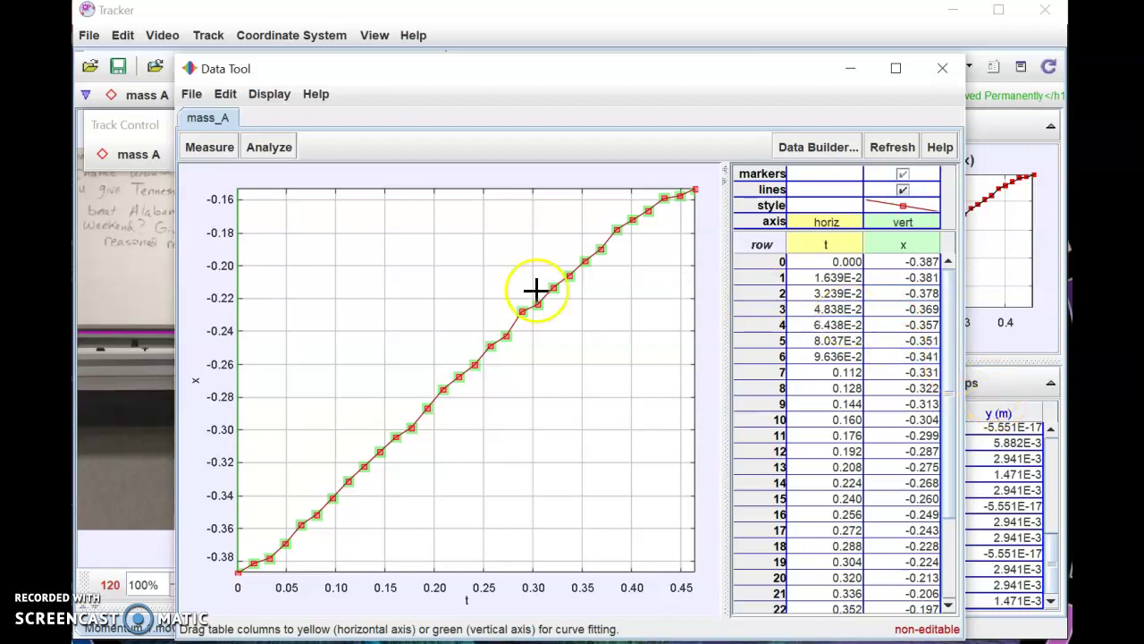
pyautogui.click(275, 149)
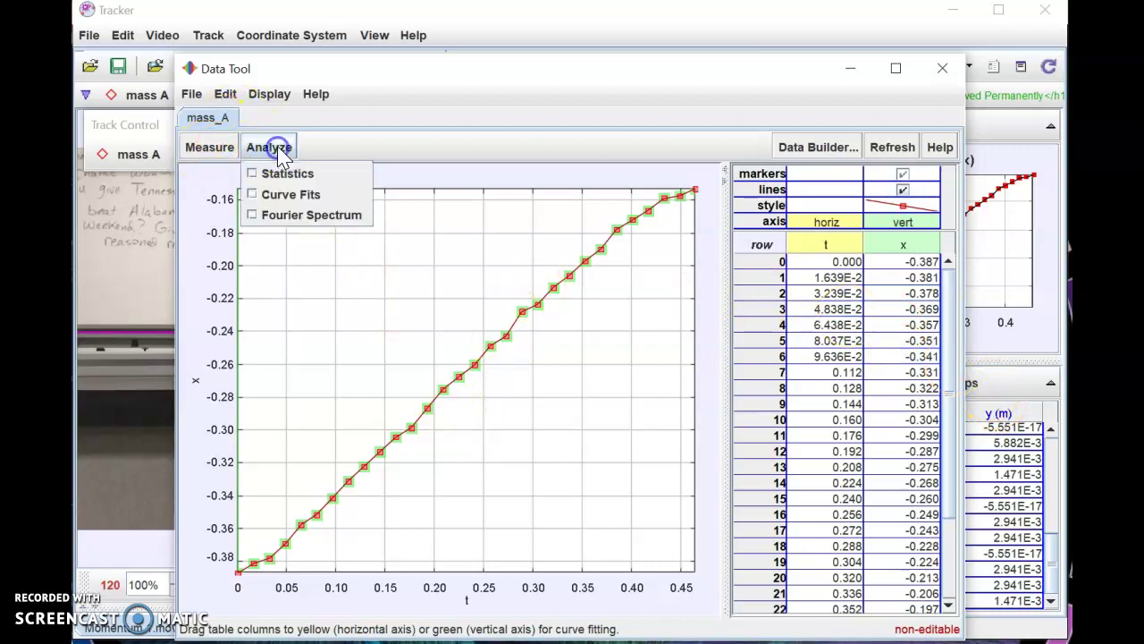
pyautogui.click(256, 195)
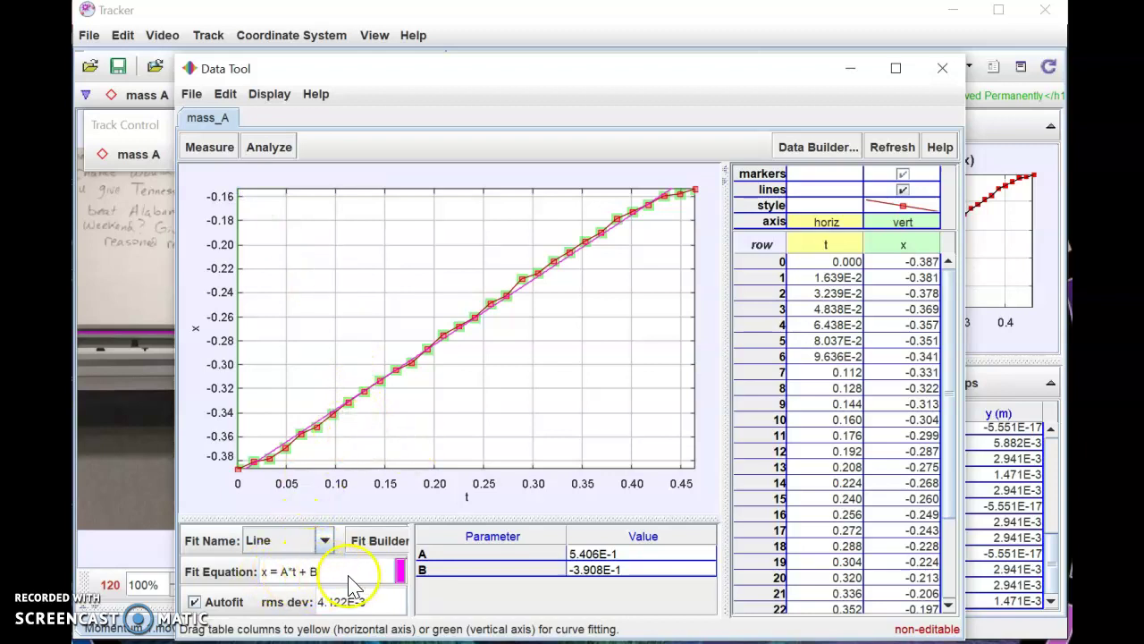
pyautogui.click(325, 540)
pyautogui.click(325, 540)
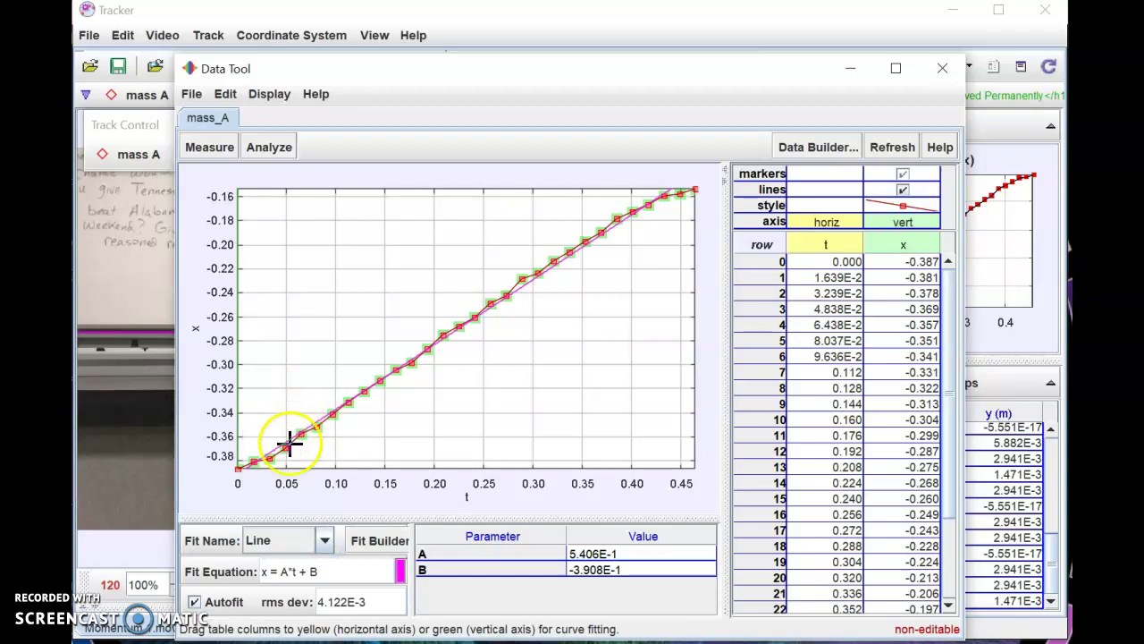
pyautogui.click(327, 541)
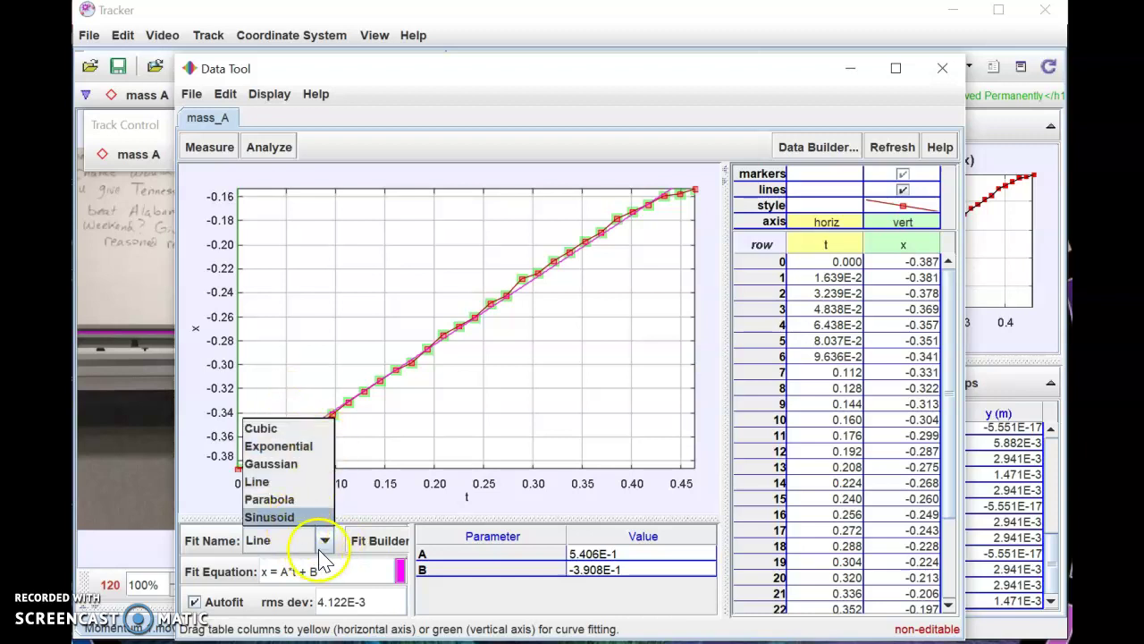
pyautogui.click(322, 540)
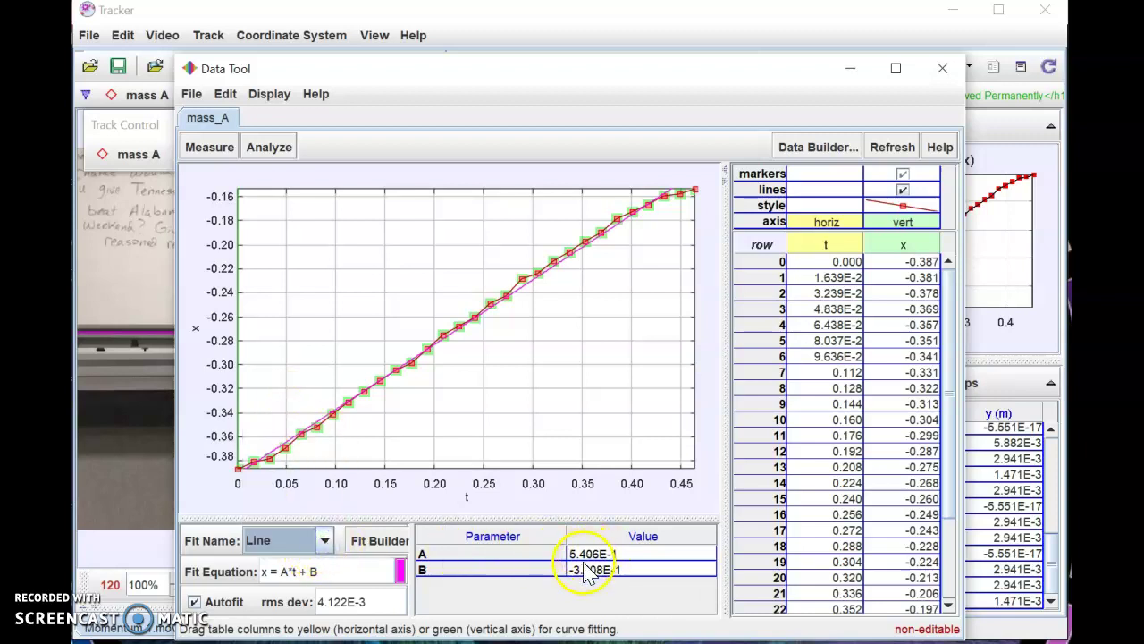
# Step: Examine the mass A line fit's slope and intercept along with its position-time data, and close the Data Tool
pyautogui.click(374, 562)
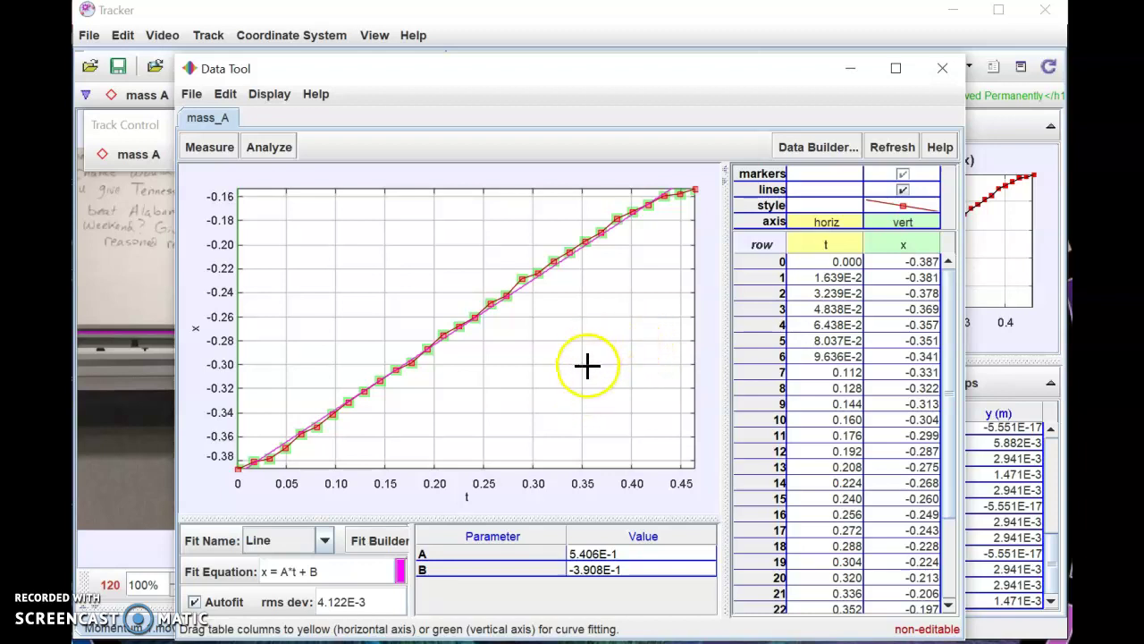
pyautogui.click(852, 77)
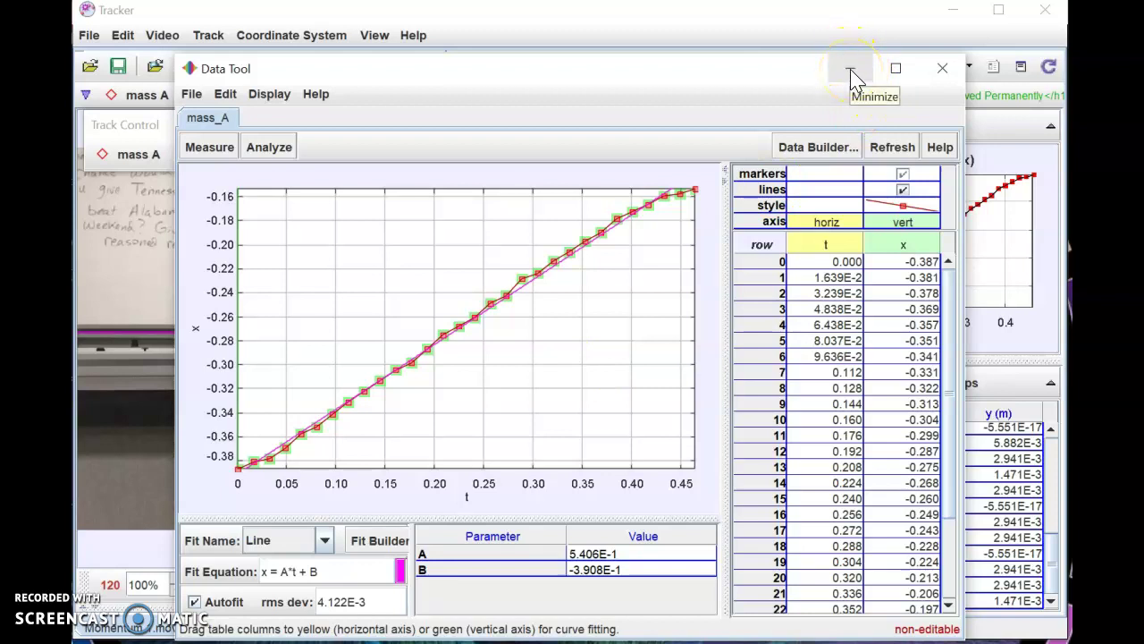
pyautogui.click(638, 200)
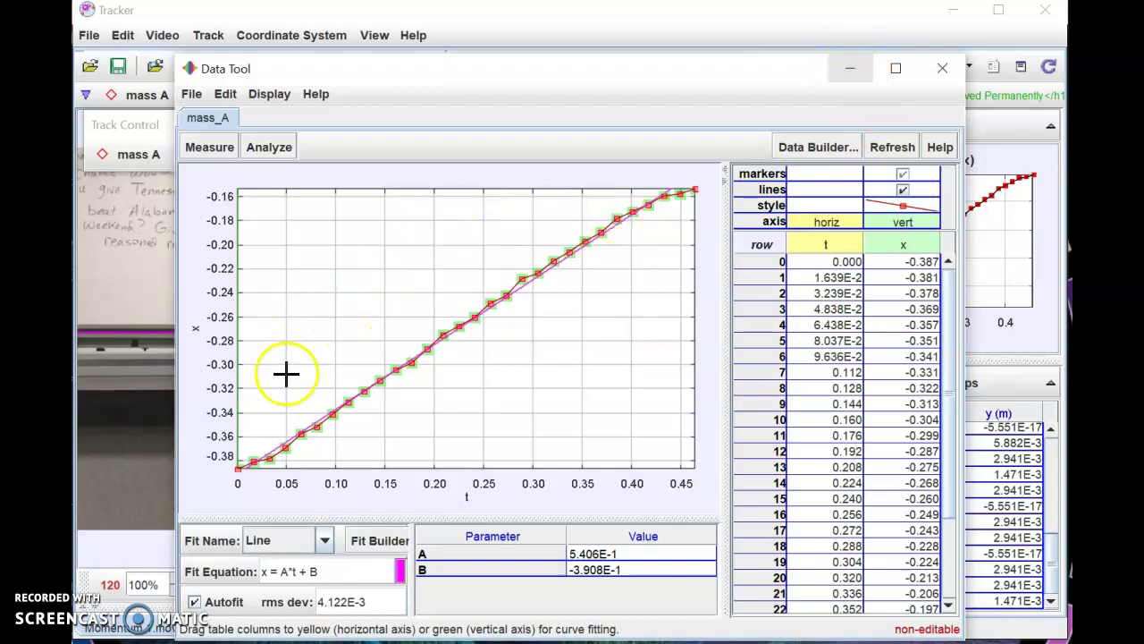
pyautogui.click(414, 410)
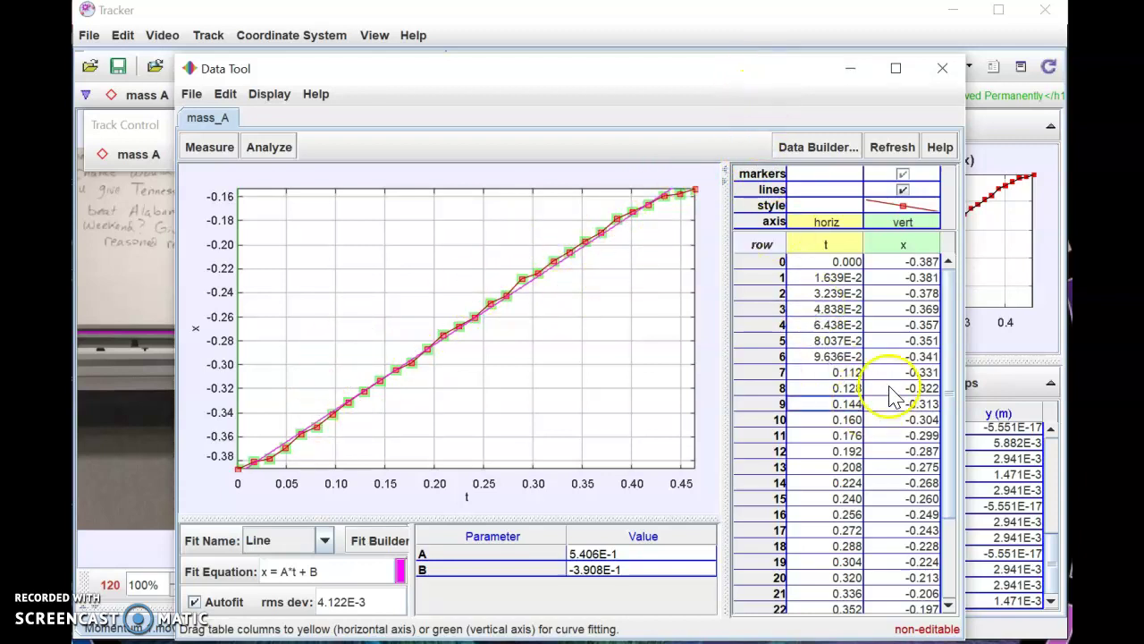
pyautogui.click(953, 336)
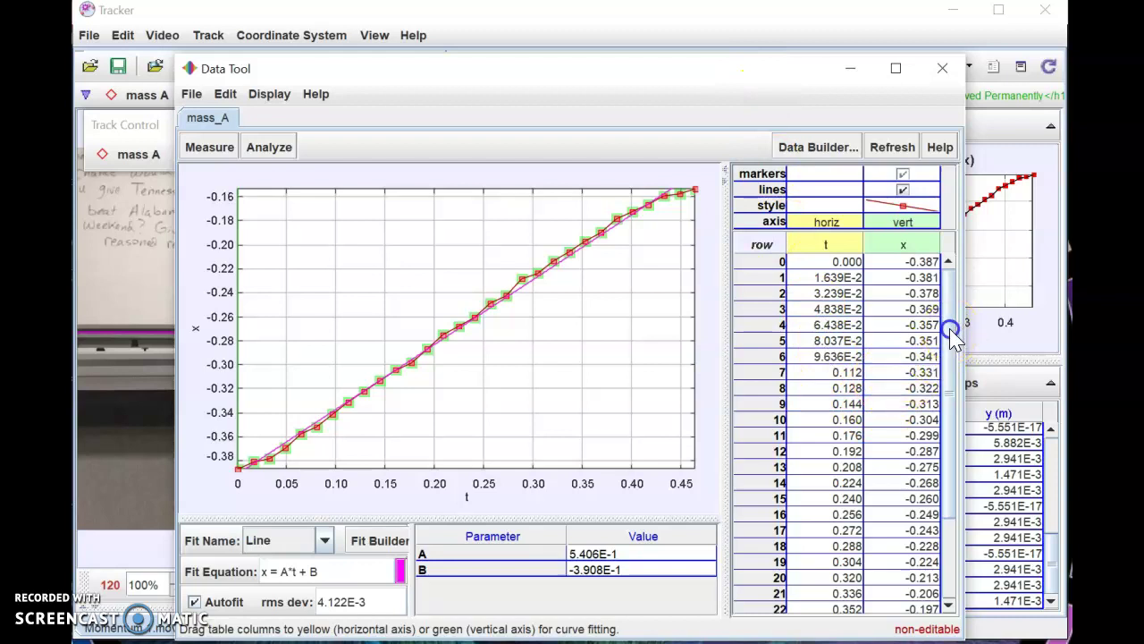
pyautogui.moveTo(953, 336); pyautogui.dragTo(951, 288)
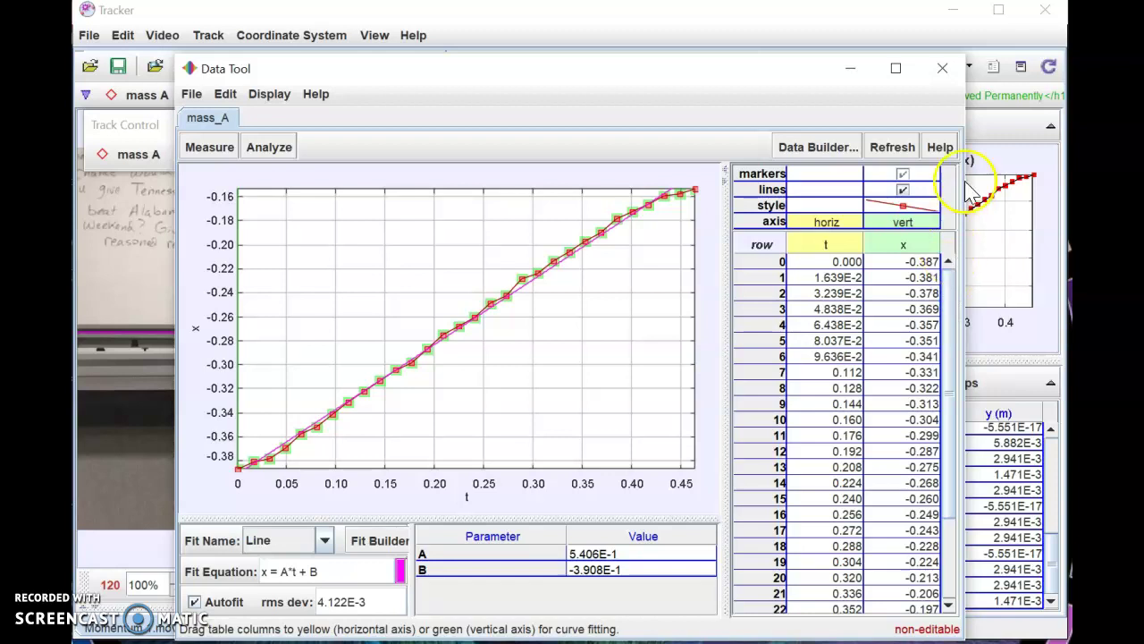
pyautogui.click(943, 72)
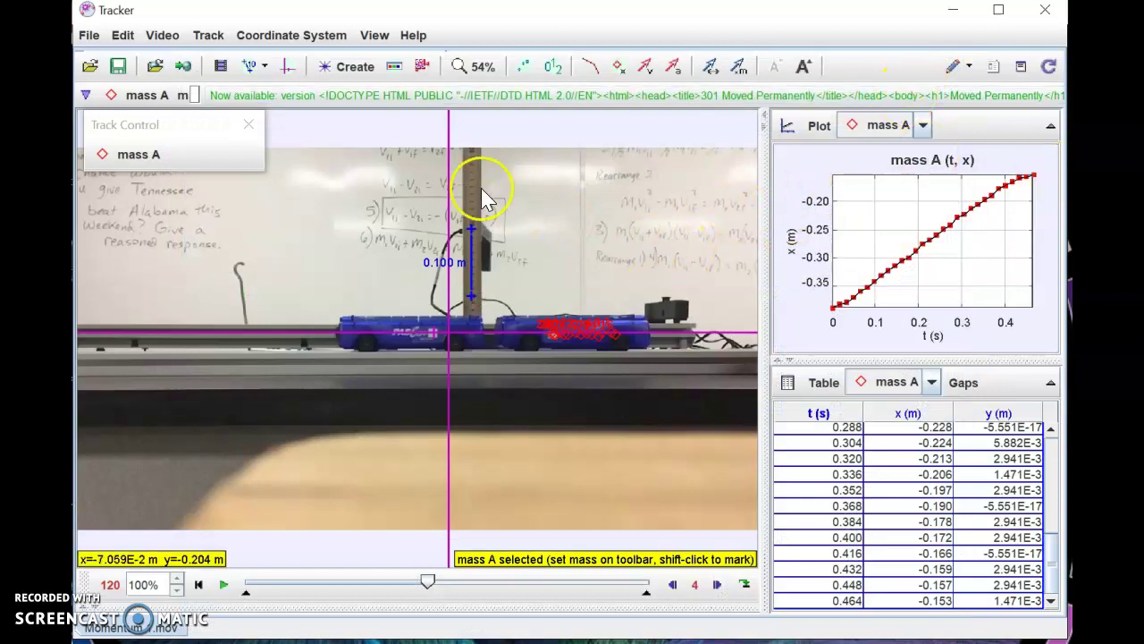
# Step: Create a second point mass track and mark the struck cart's white square in frame 120
pyautogui.click(334, 67)
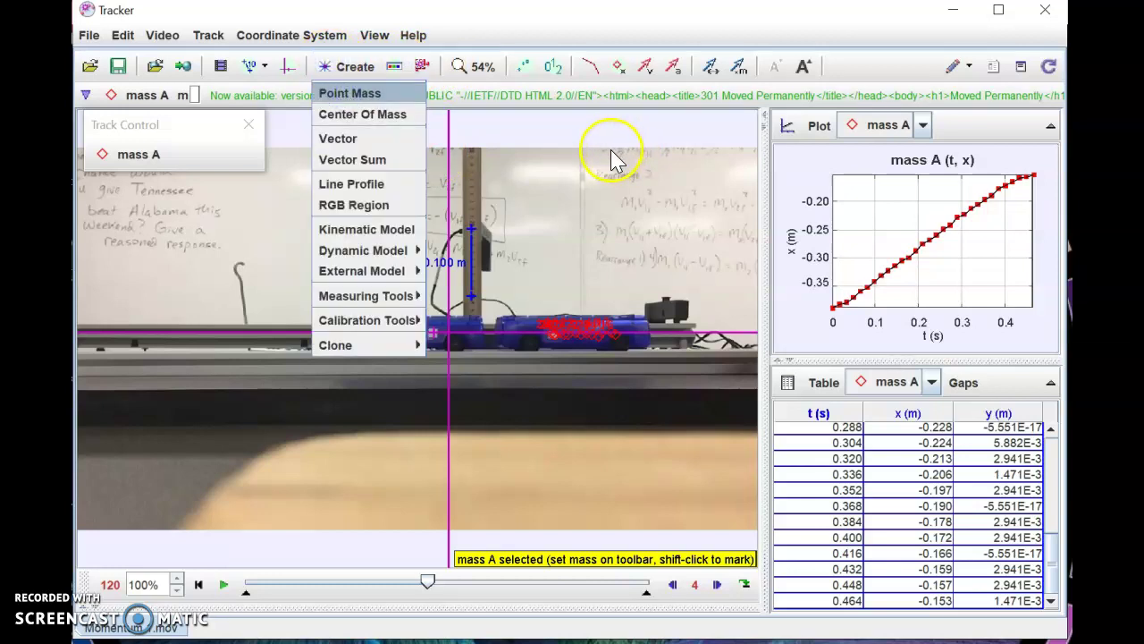
pyautogui.press('Return')
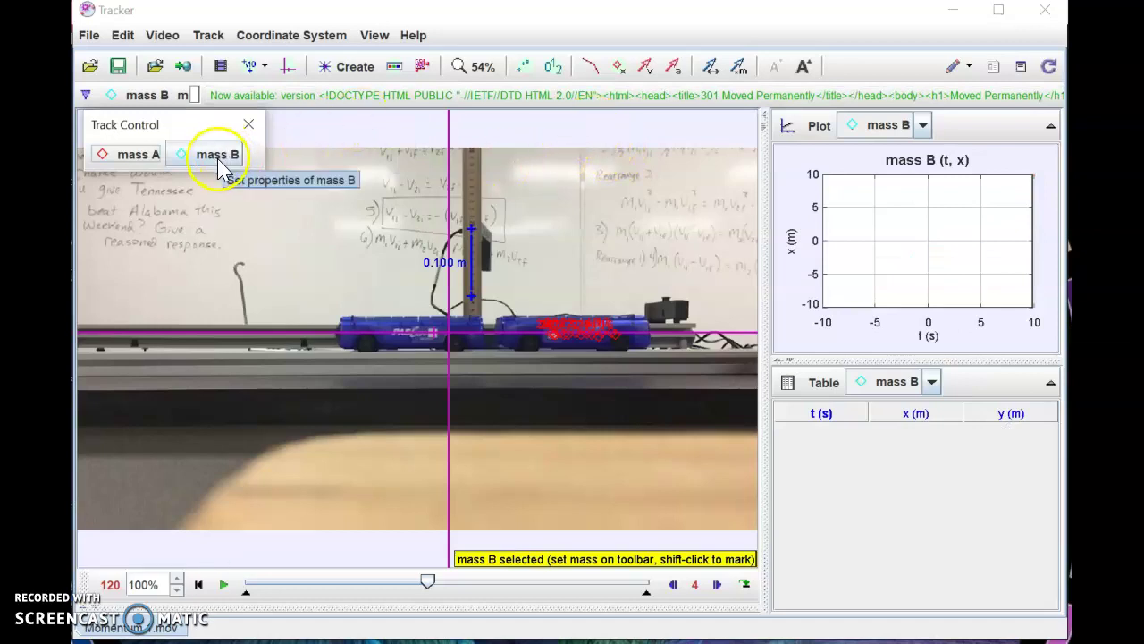
pyautogui.press('shift')
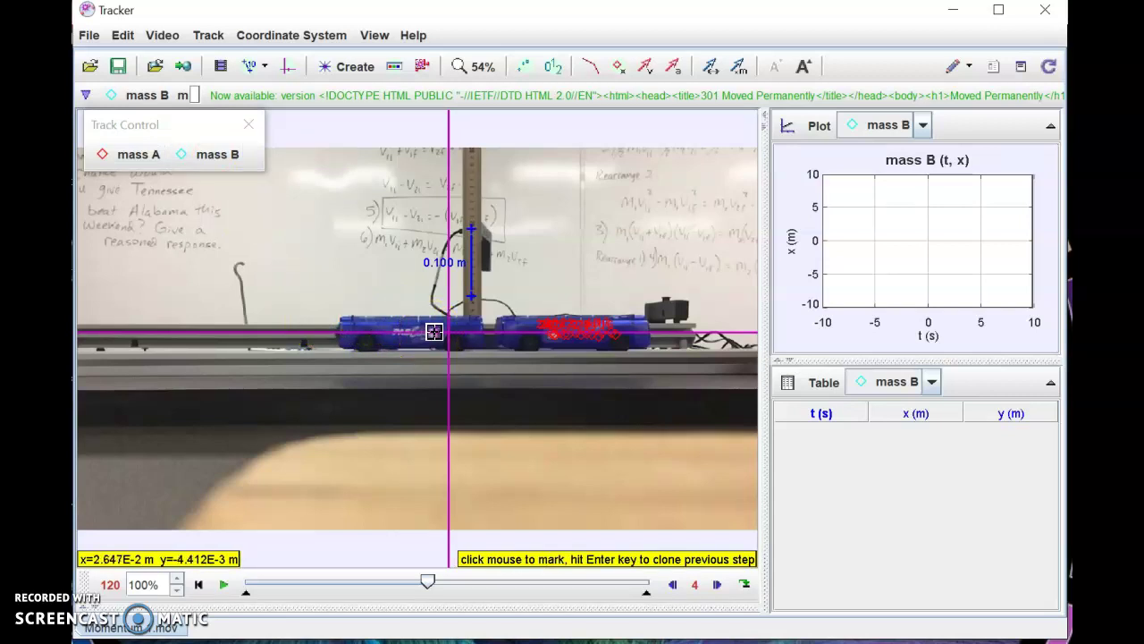
pyautogui.keyDown('shift'); pyautogui.click(432, 332); pyautogui.keyUp('shift')
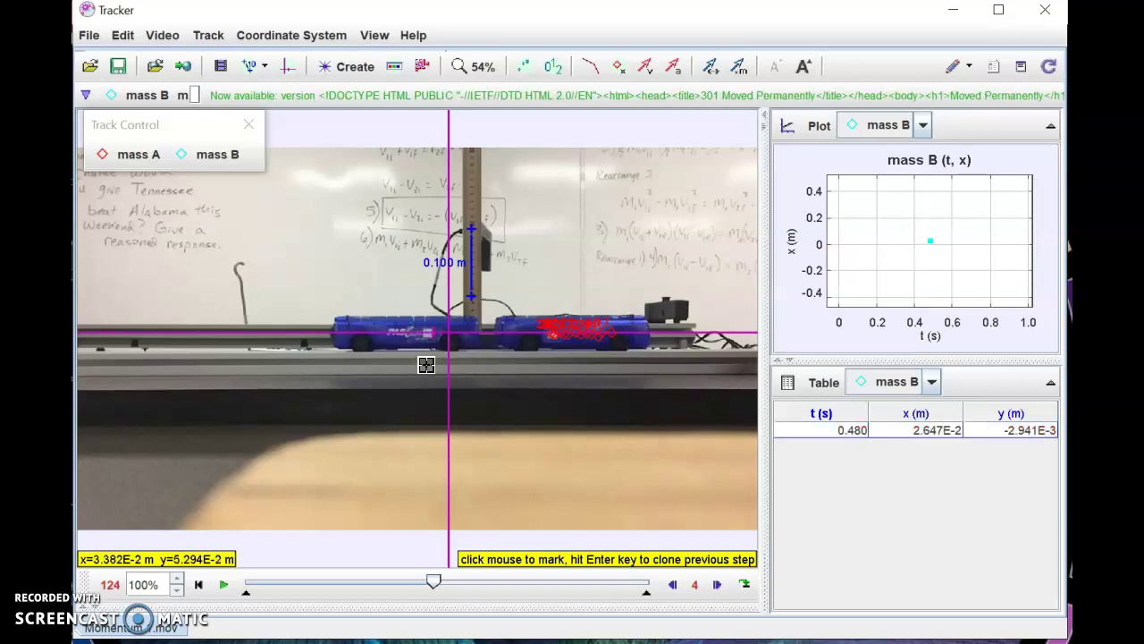
# Step: Mark the struck cart's white square for mass B in every fourth frame from frame 124 through frame 196
pyautogui.click(425, 334)
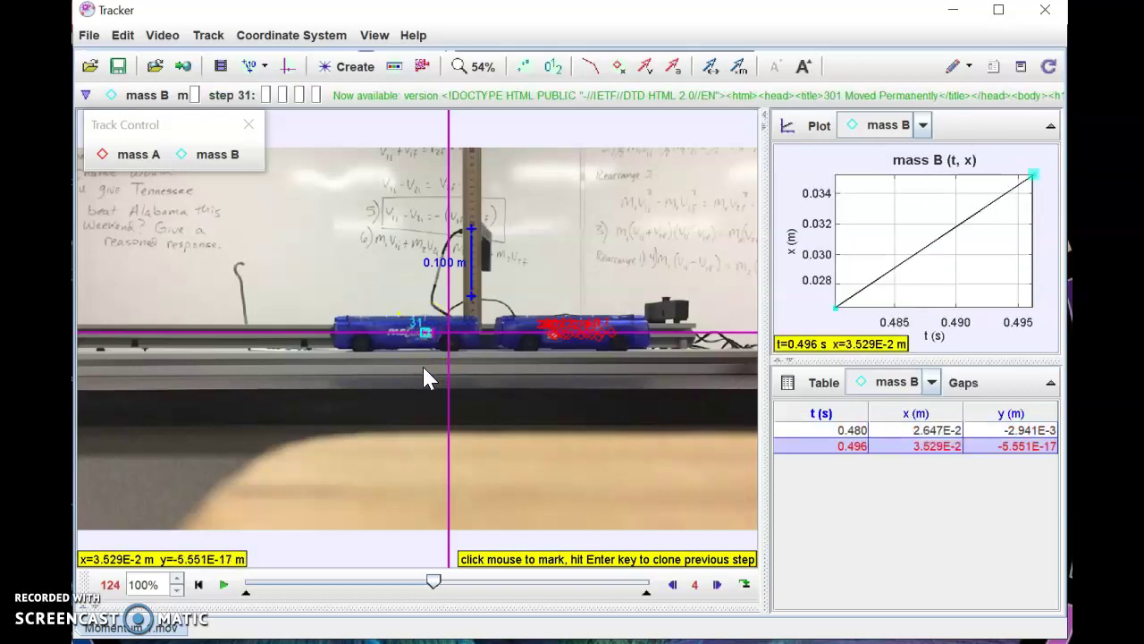
pyautogui.click(422, 333)
pyautogui.click(426, 389)
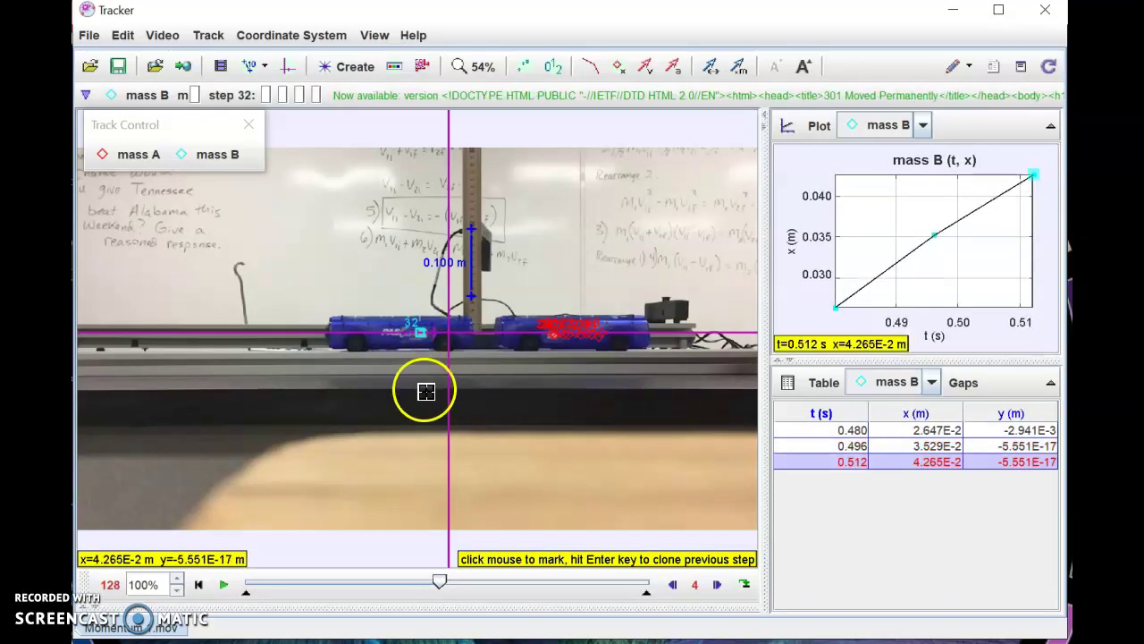
pyautogui.click(416, 332)
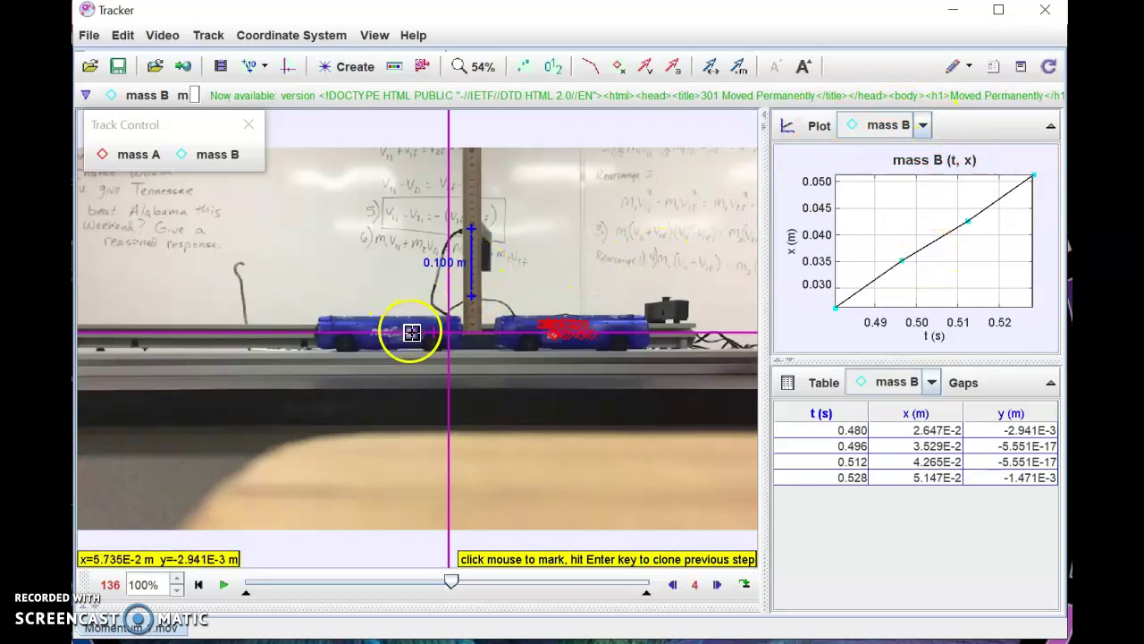
pyautogui.click(412, 332)
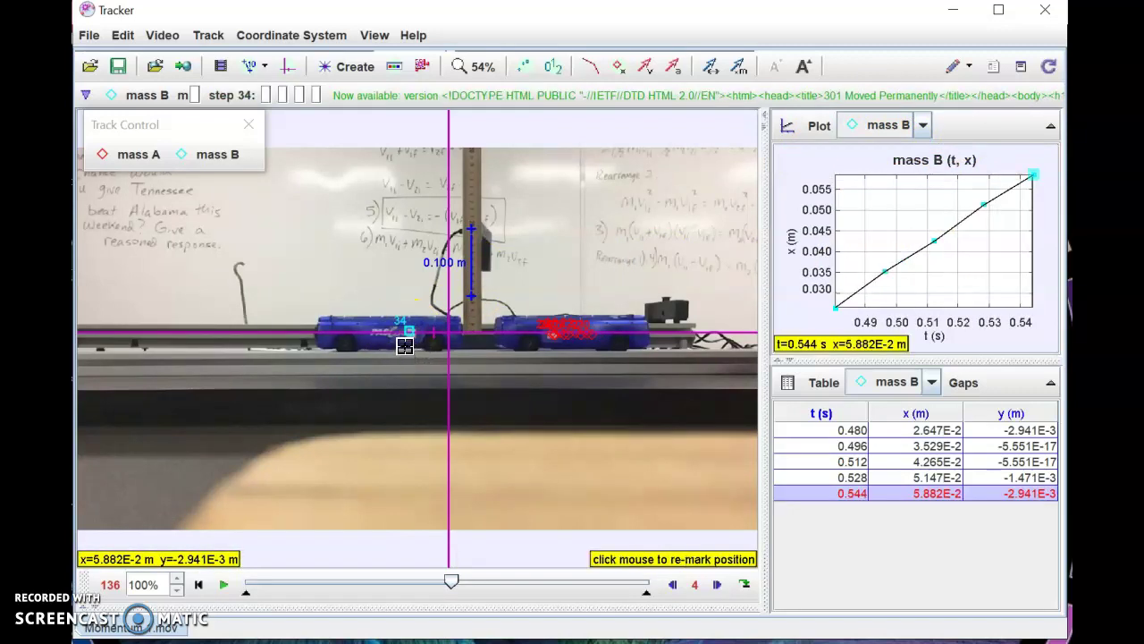
pyautogui.click(402, 332)
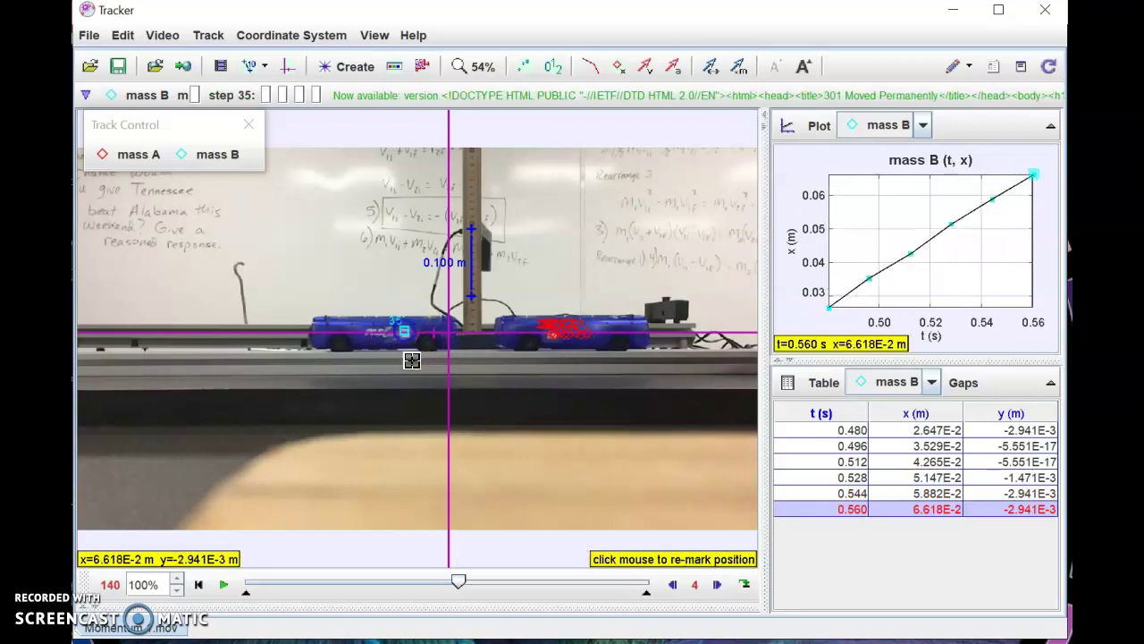
pyautogui.click(397, 338)
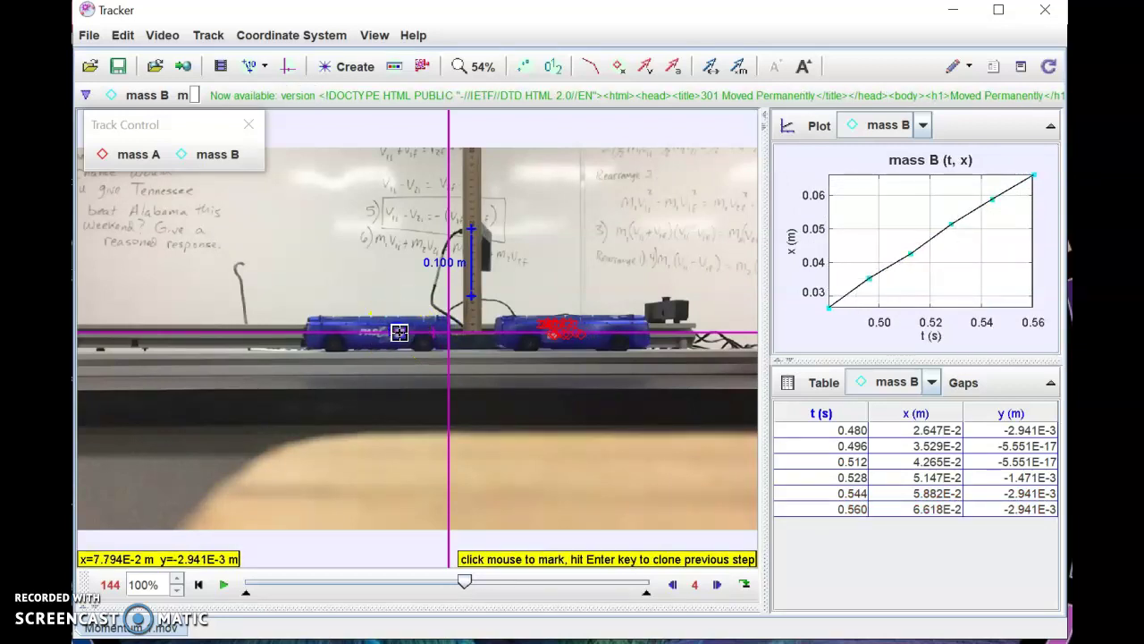
pyautogui.moveTo(403, 383); pyautogui.dragTo(396, 334)
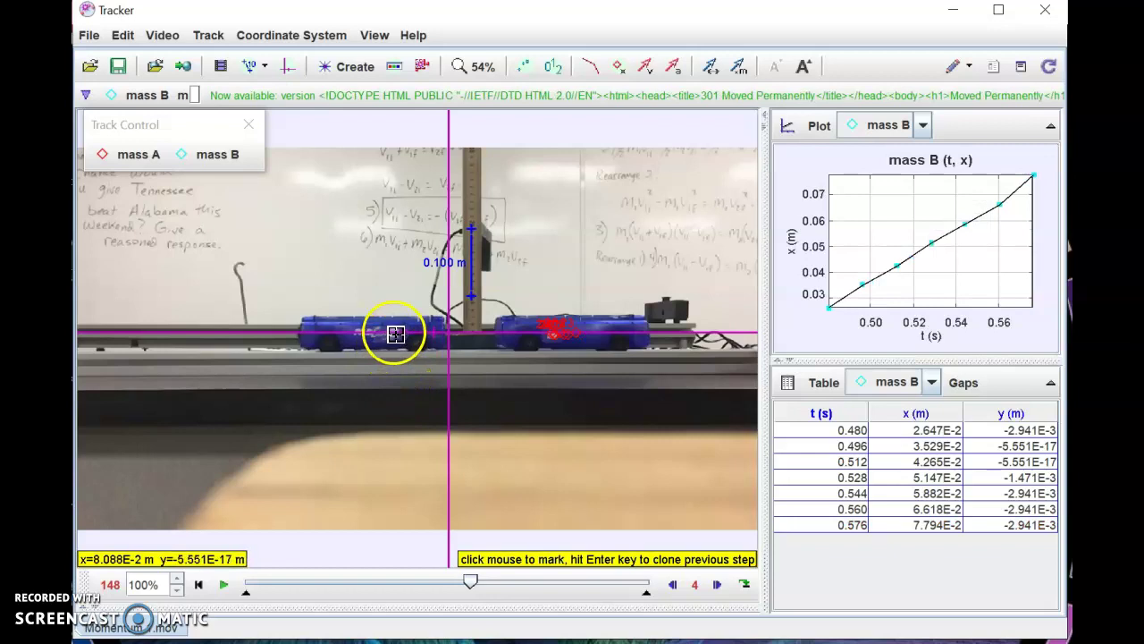
pyautogui.click(397, 332)
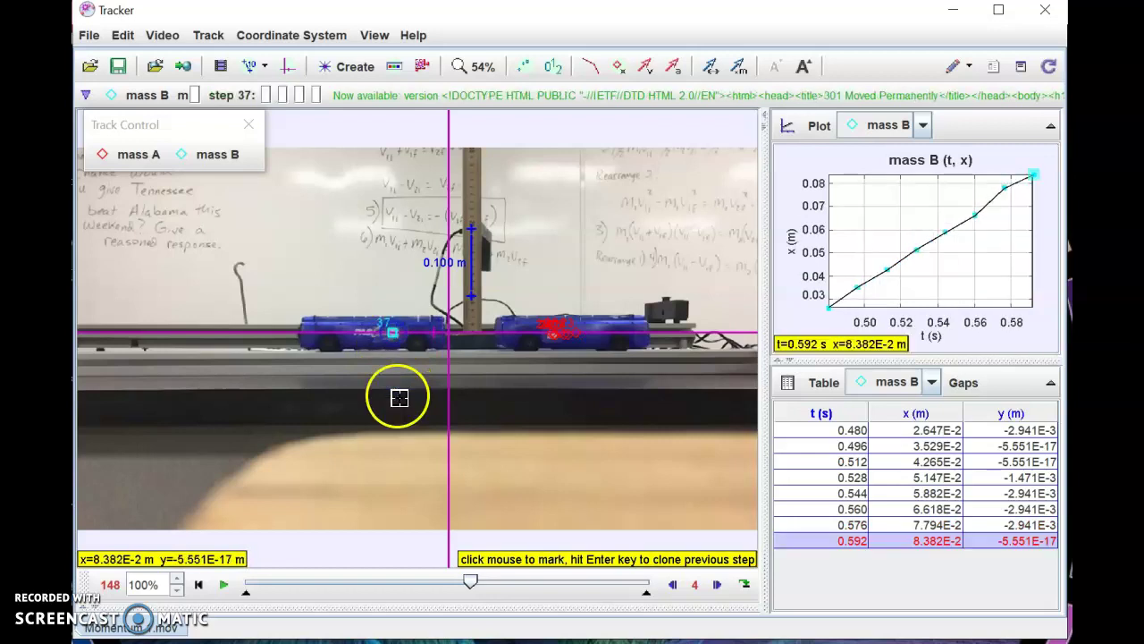
pyautogui.click(389, 334)
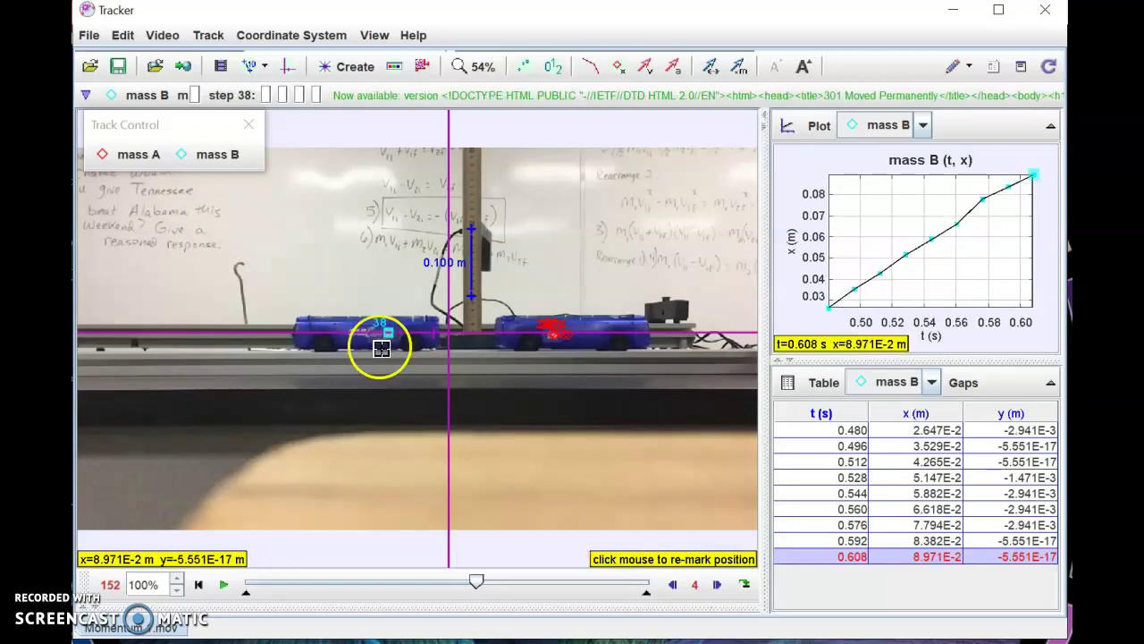
pyautogui.click(379, 332)
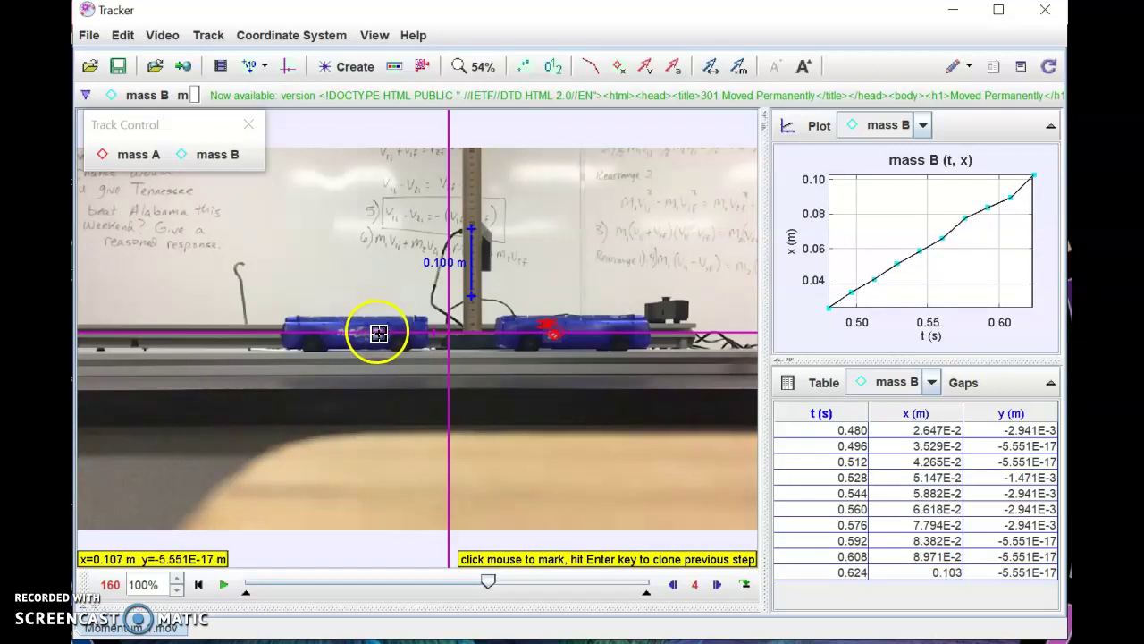
pyautogui.click(379, 332)
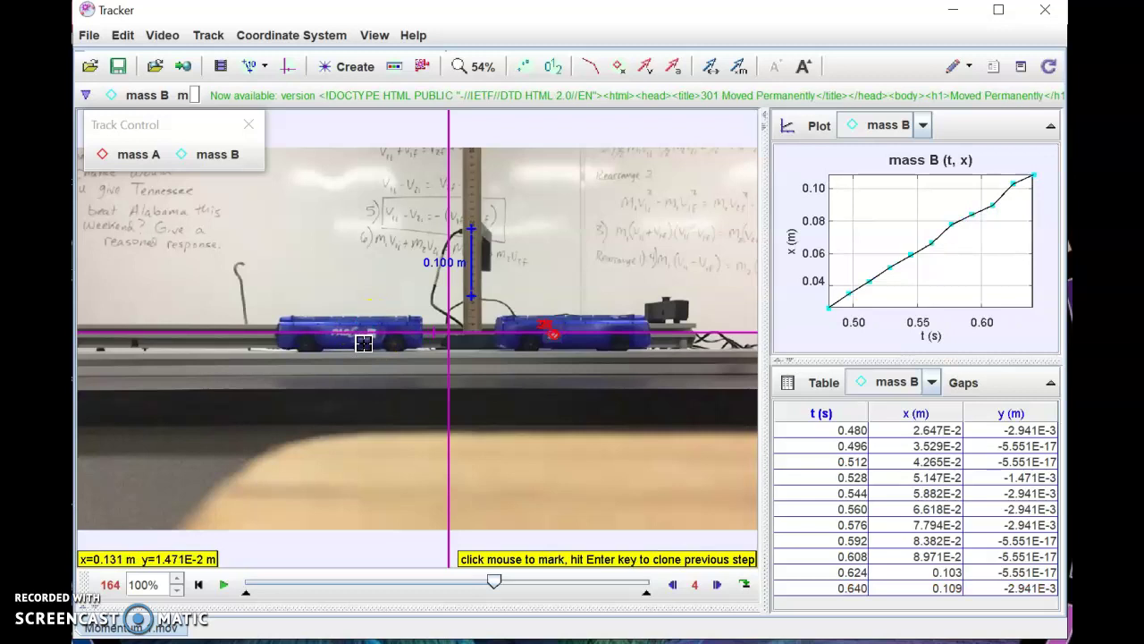
pyautogui.click(370, 332)
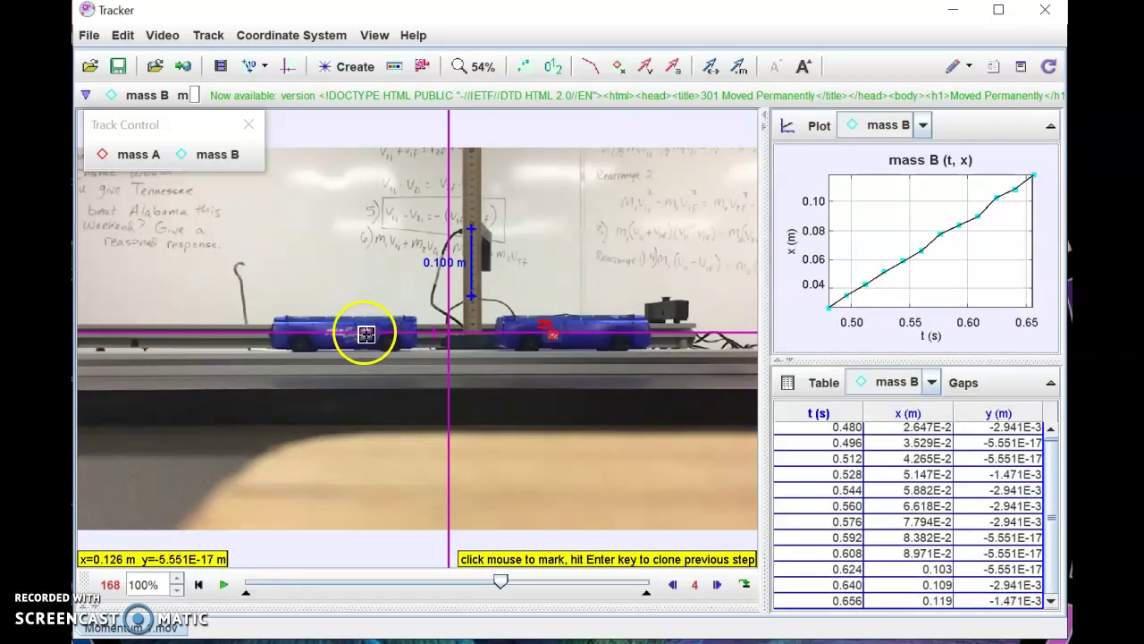
pyautogui.click(364, 333)
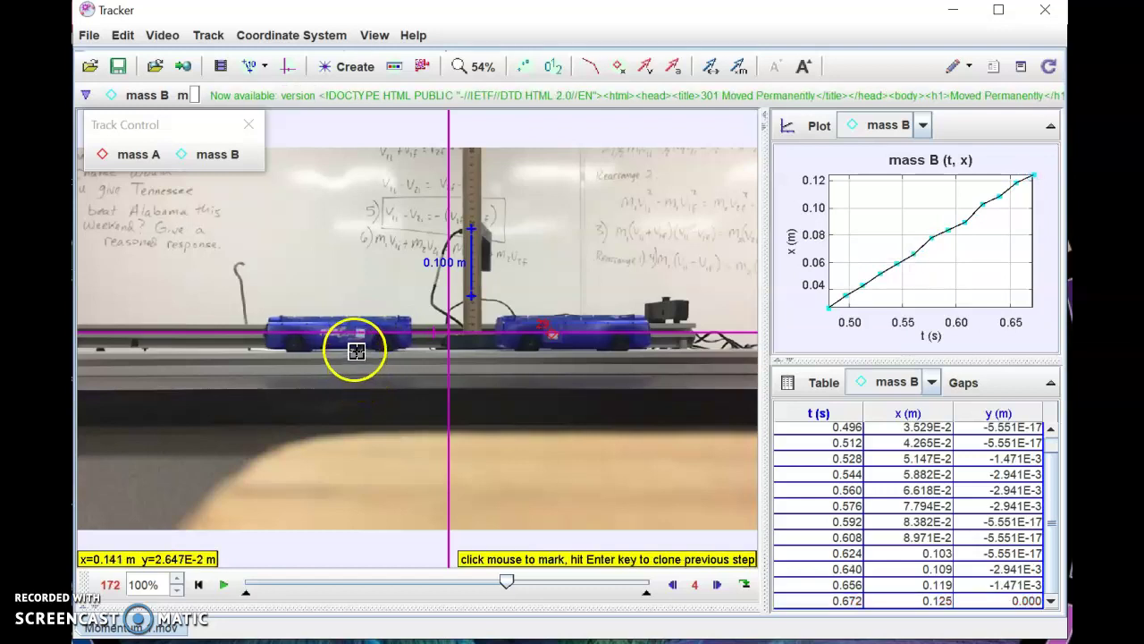
pyautogui.click(359, 334)
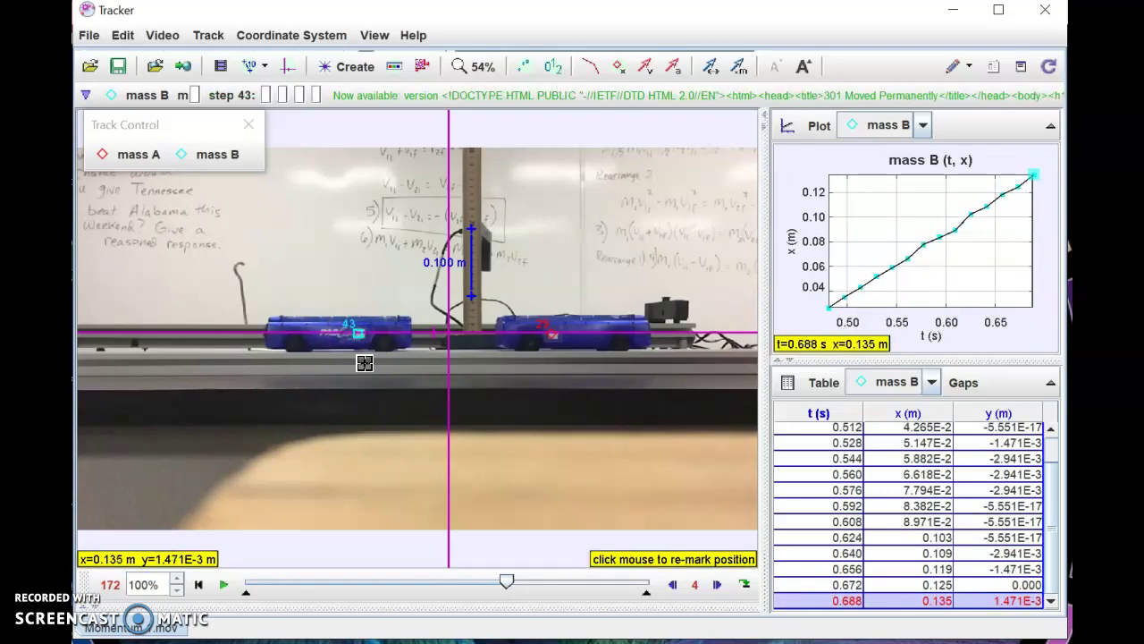
pyautogui.click(354, 332)
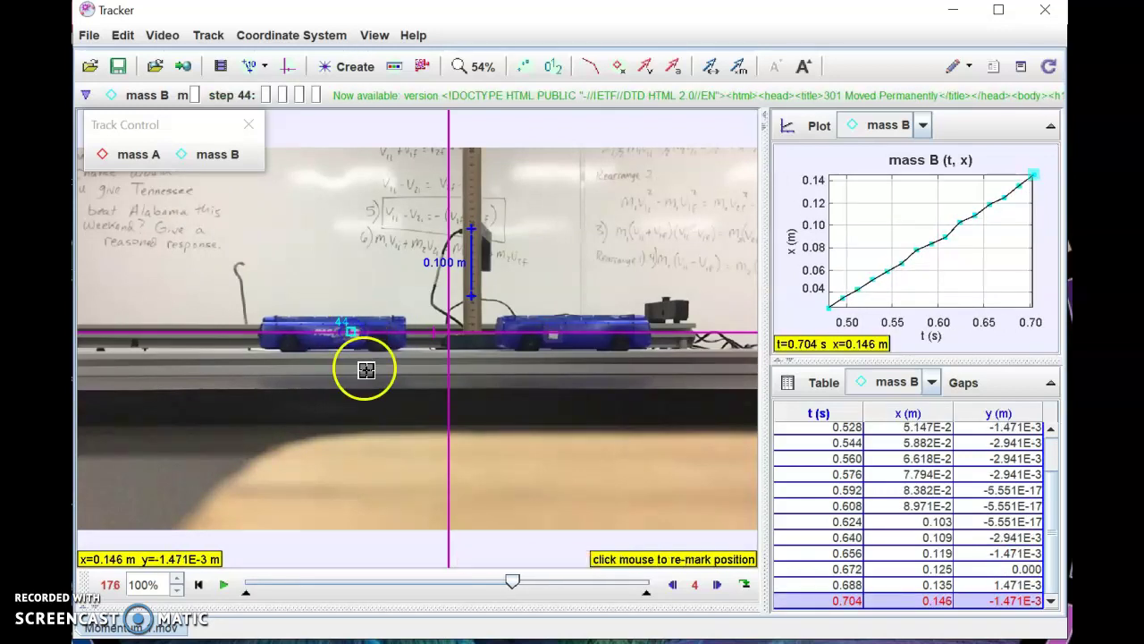
pyautogui.click(348, 332)
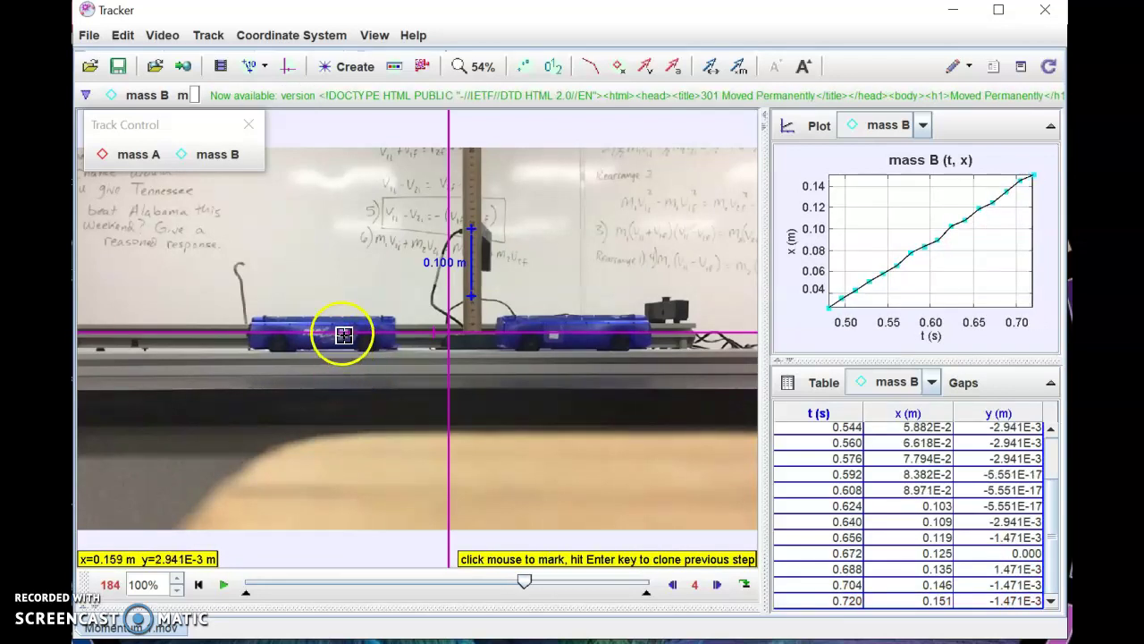
pyautogui.click(342, 329)
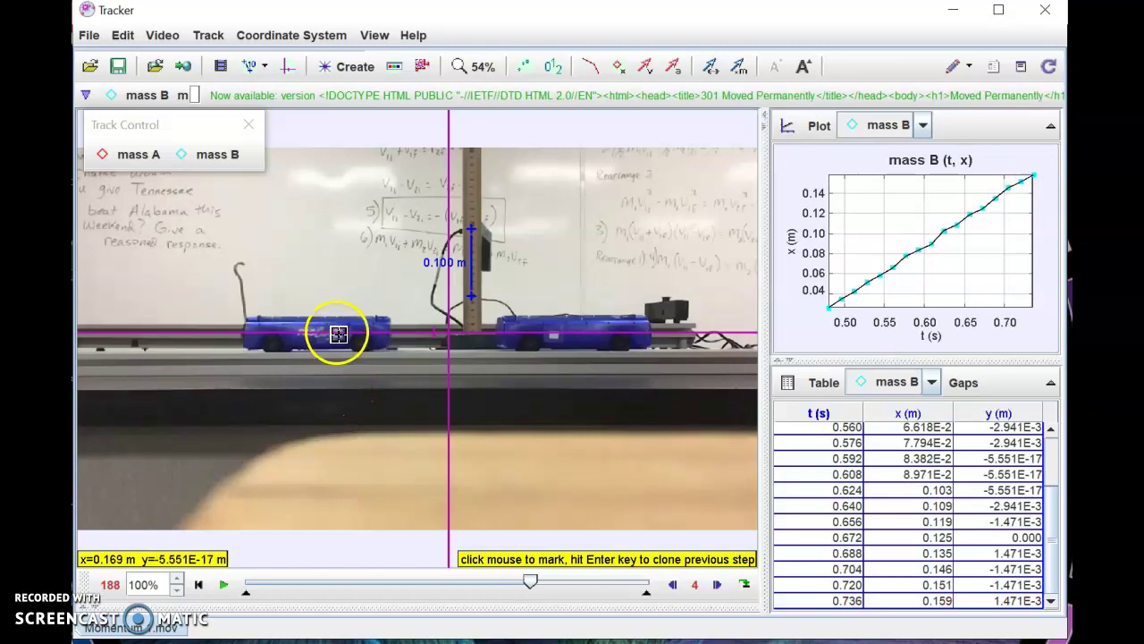
pyautogui.click(337, 332)
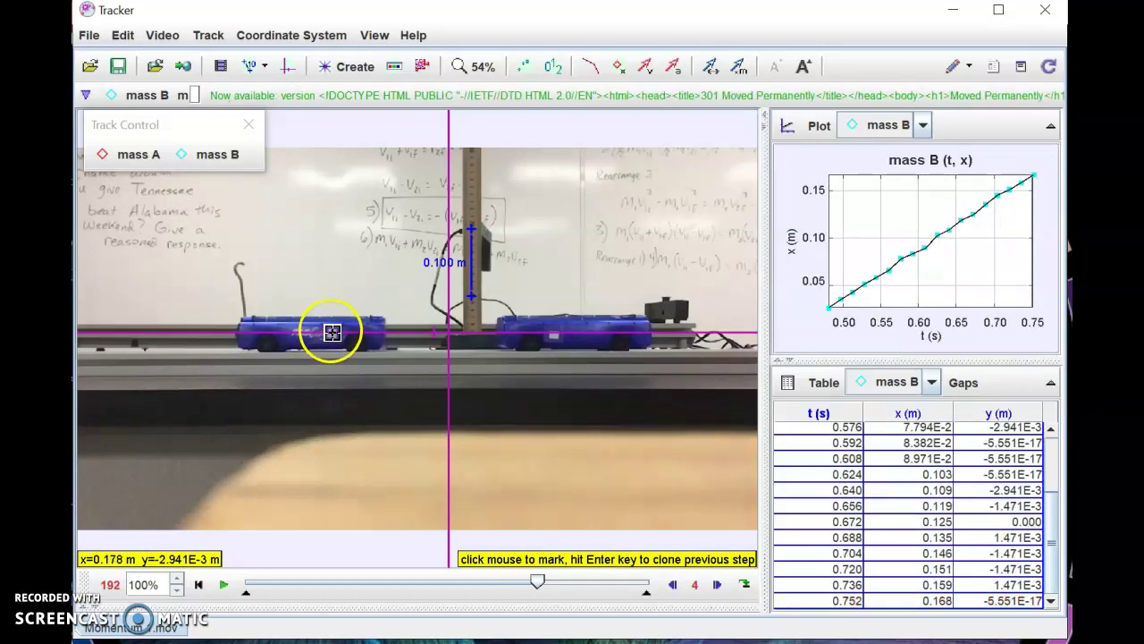
pyautogui.click(327, 337)
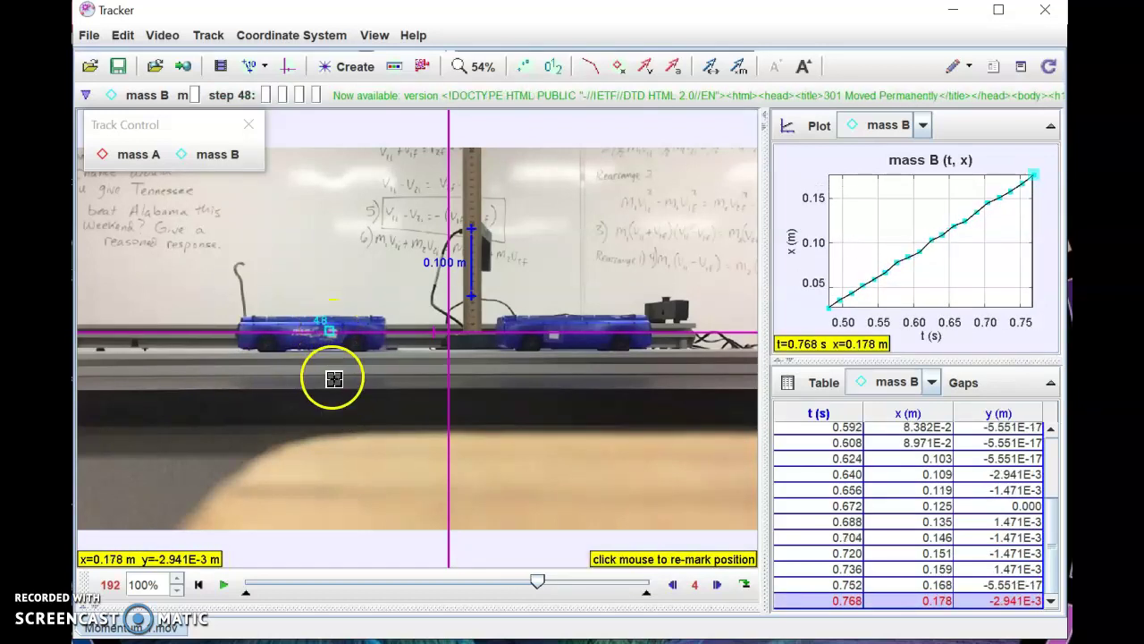
pyautogui.click(328, 335)
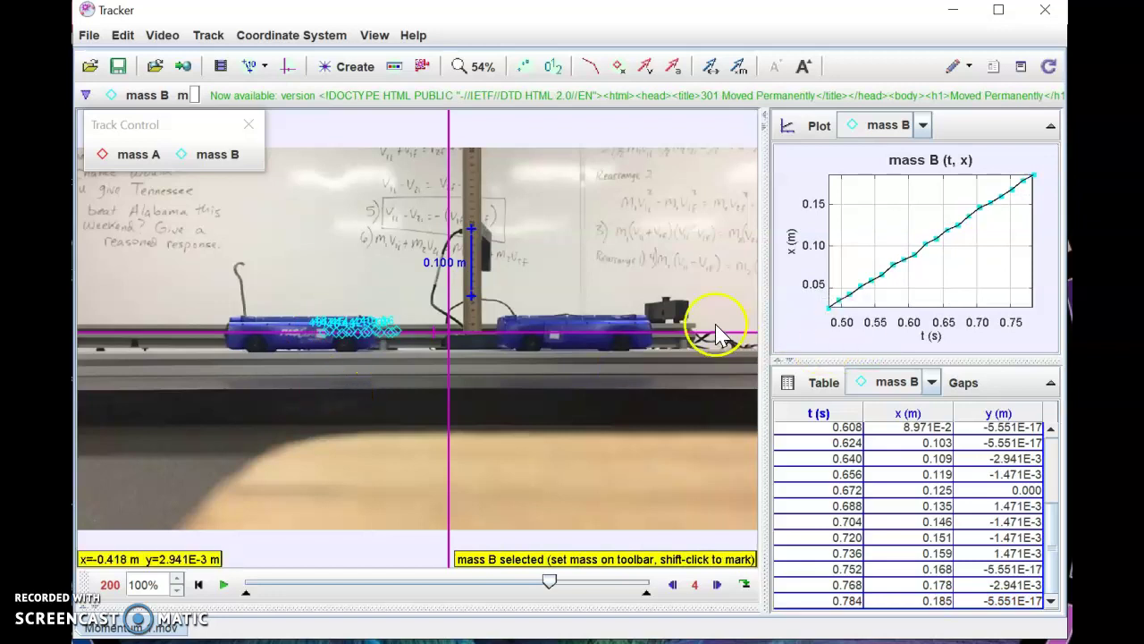
# Step: Open the mass B position-time plot in the Data Tool and apply a curve fit with the Line model, x = A*t + B
pyautogui.doubleClick(964, 258)
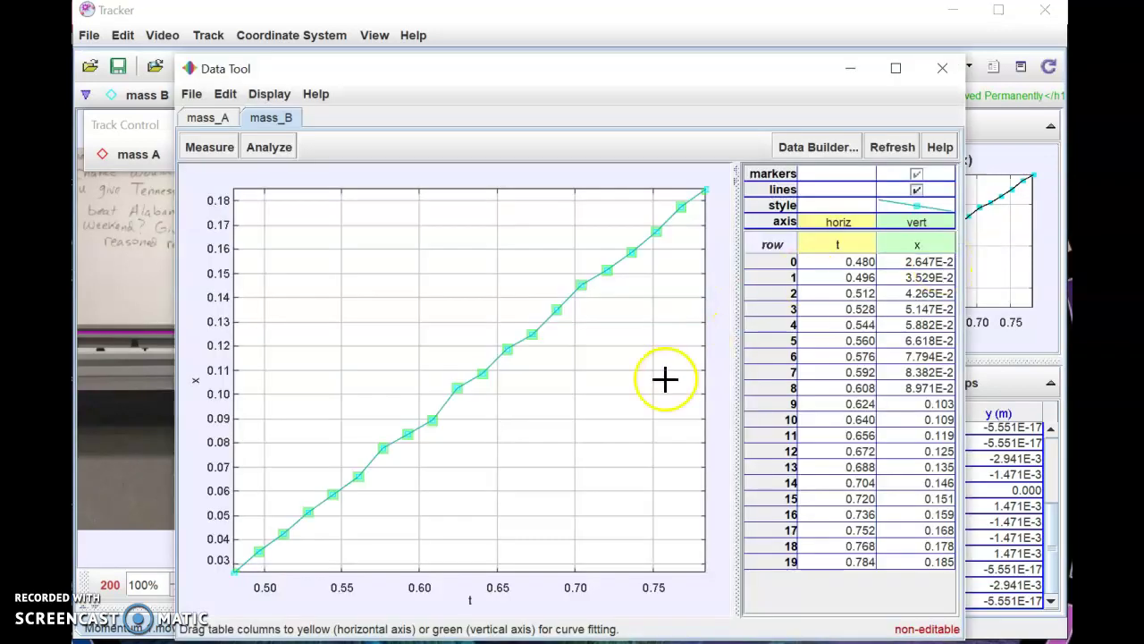
pyautogui.click(273, 147)
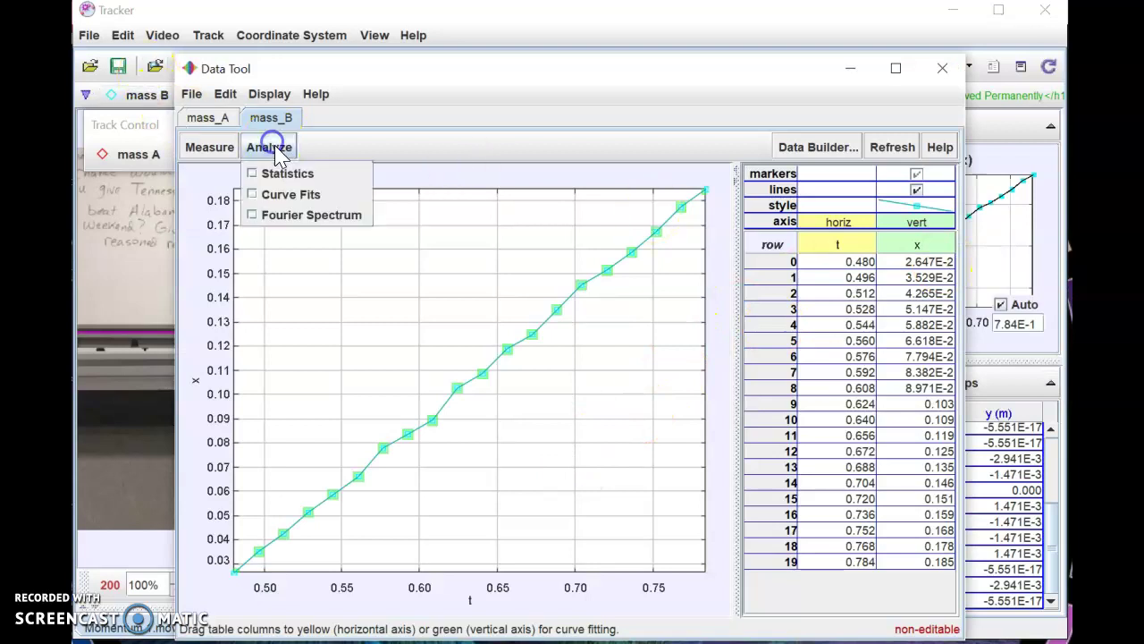
pyautogui.click(291, 195)
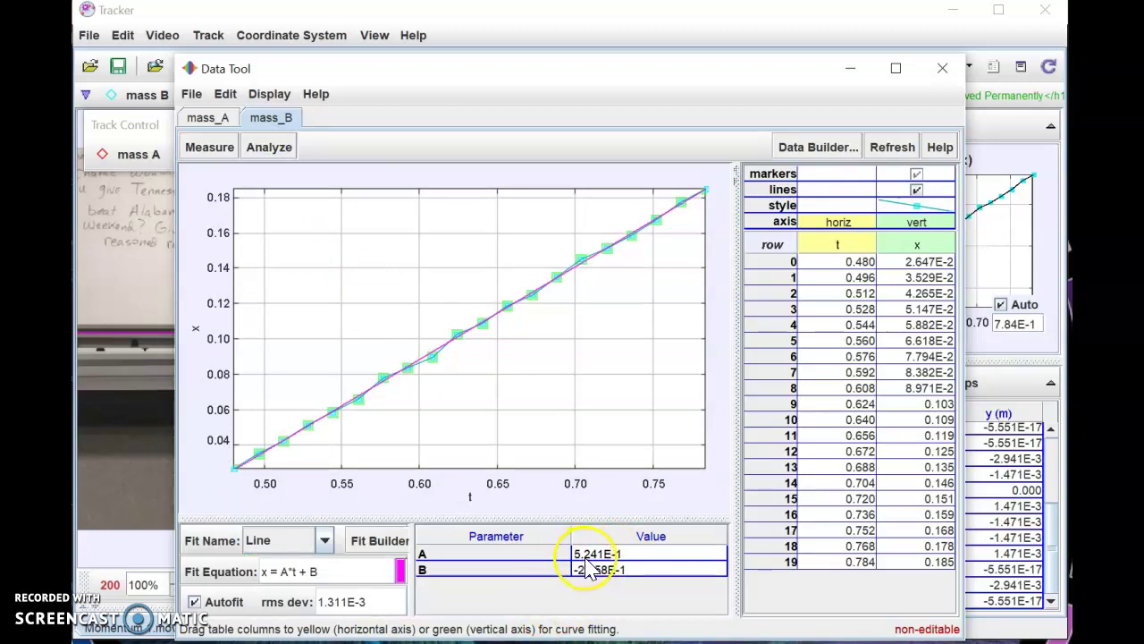
pyautogui.moveTo(591, 574)
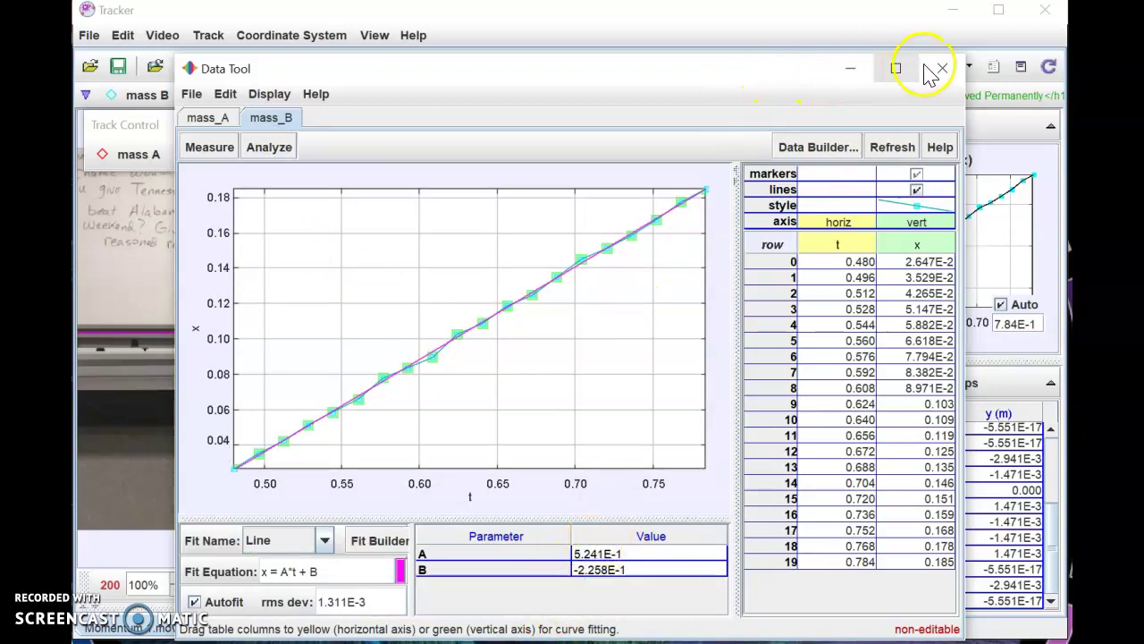
# Step: Review mass B's position table, switch the plot to mass A, and open its line fit in the Data Tool
pyautogui.click(847, 69)
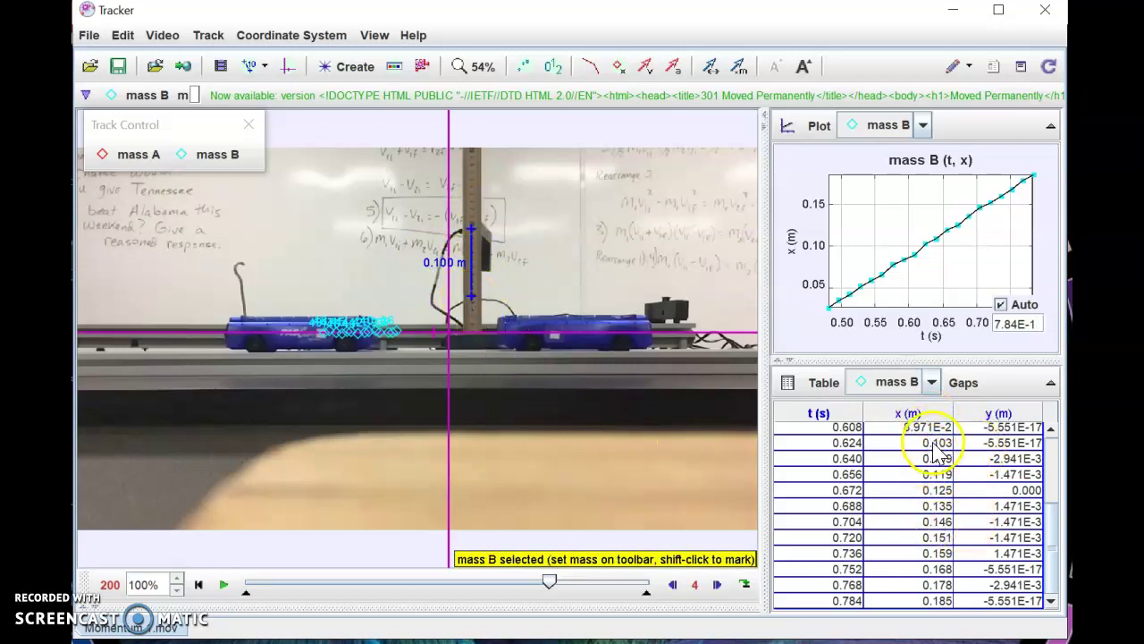
pyautogui.scroll(1, 924, 490)
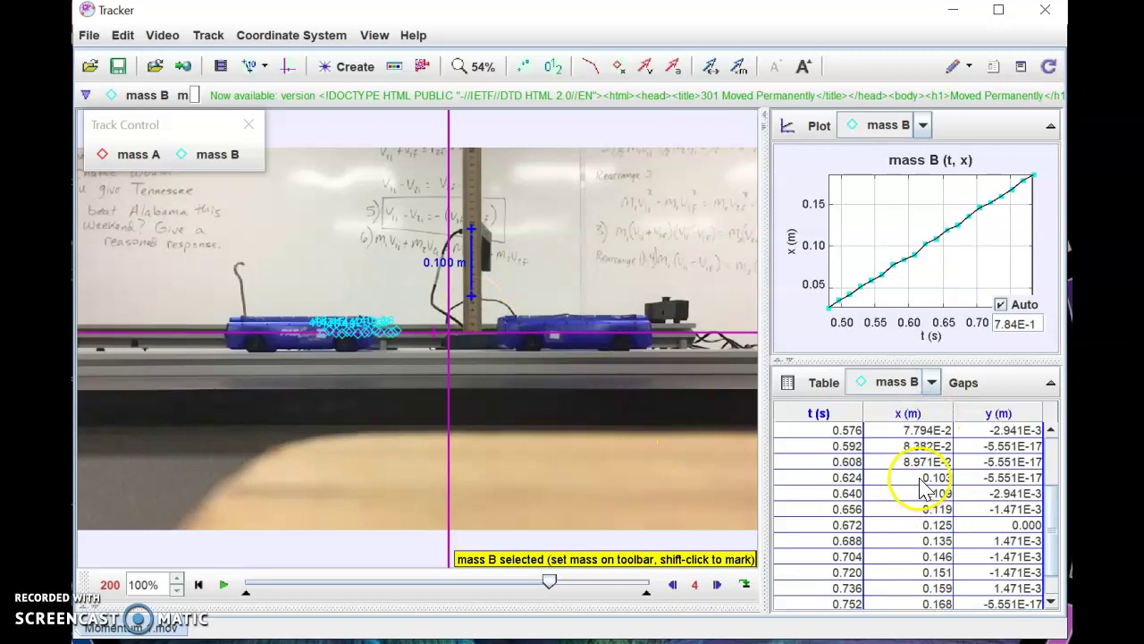
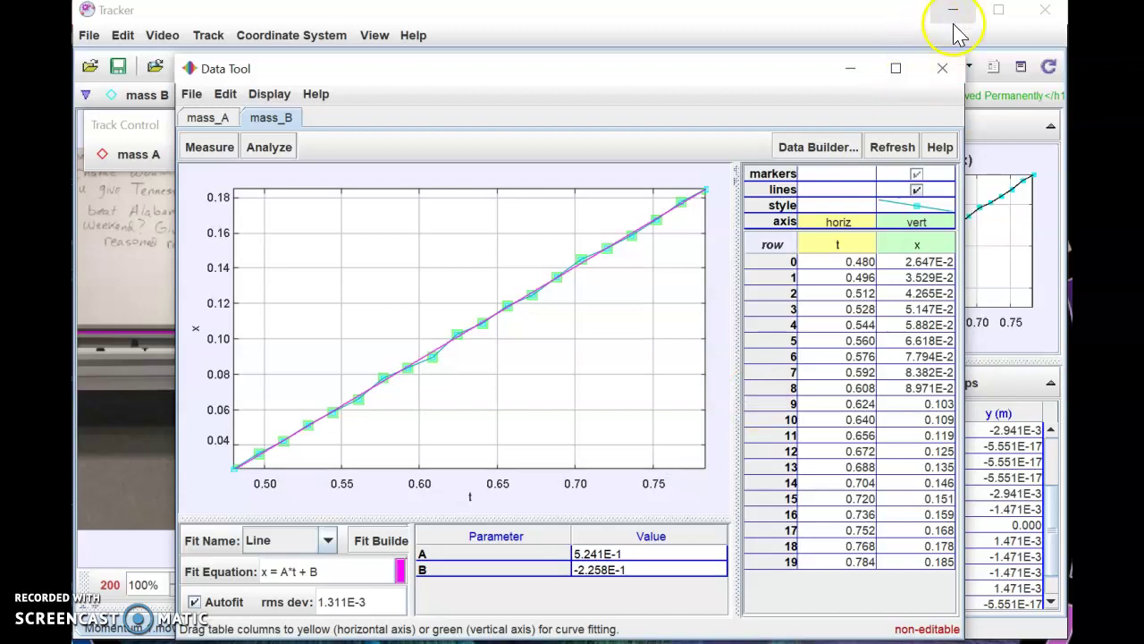
pyautogui.click(944, 72)
pyautogui.click(923, 126)
pyautogui.click(894, 150)
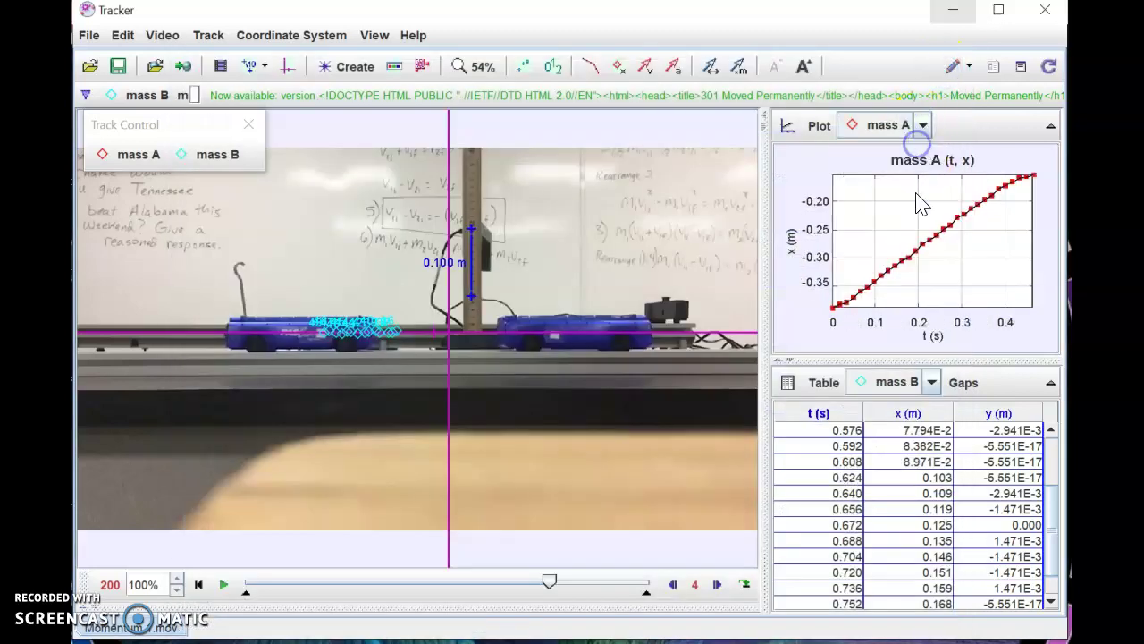
pyautogui.doubleClick(953, 243)
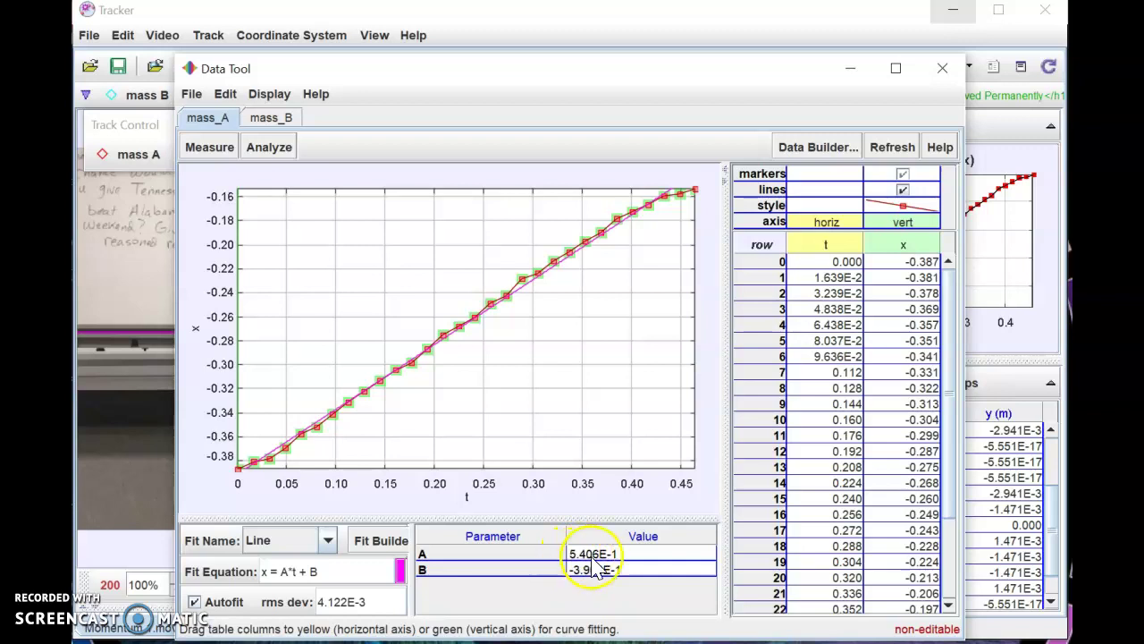
# Step: Close the Data Tool, switch the plot to mass B, and reopen its position-time line fit for review
pyautogui.click(942, 68)
pyautogui.click(921, 123)
pyautogui.click(883, 168)
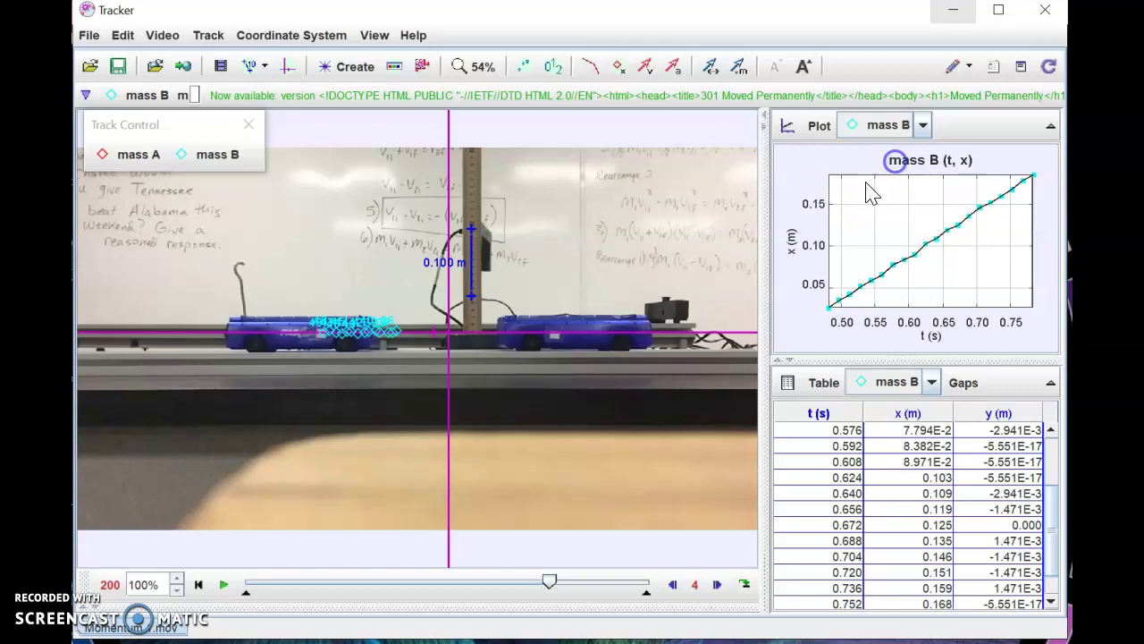
pyautogui.doubleClick(903, 217)
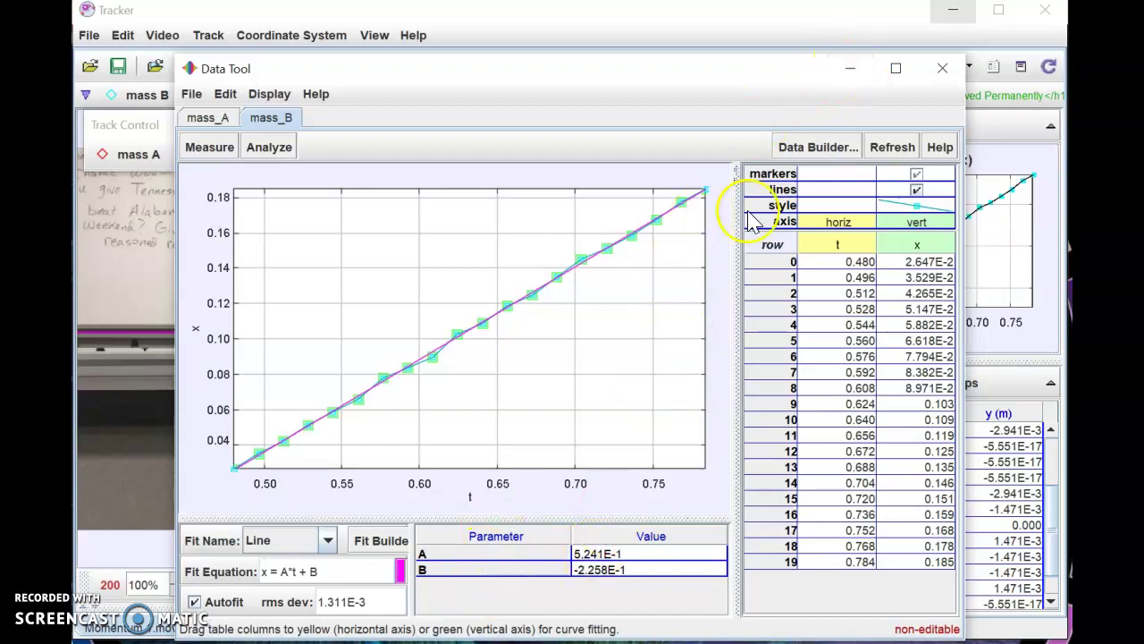
# Step: Switch the main plot back to mass A and bring the minimized Data Tool window back into view
pyautogui.click(850, 68)
pyautogui.click(923, 125)
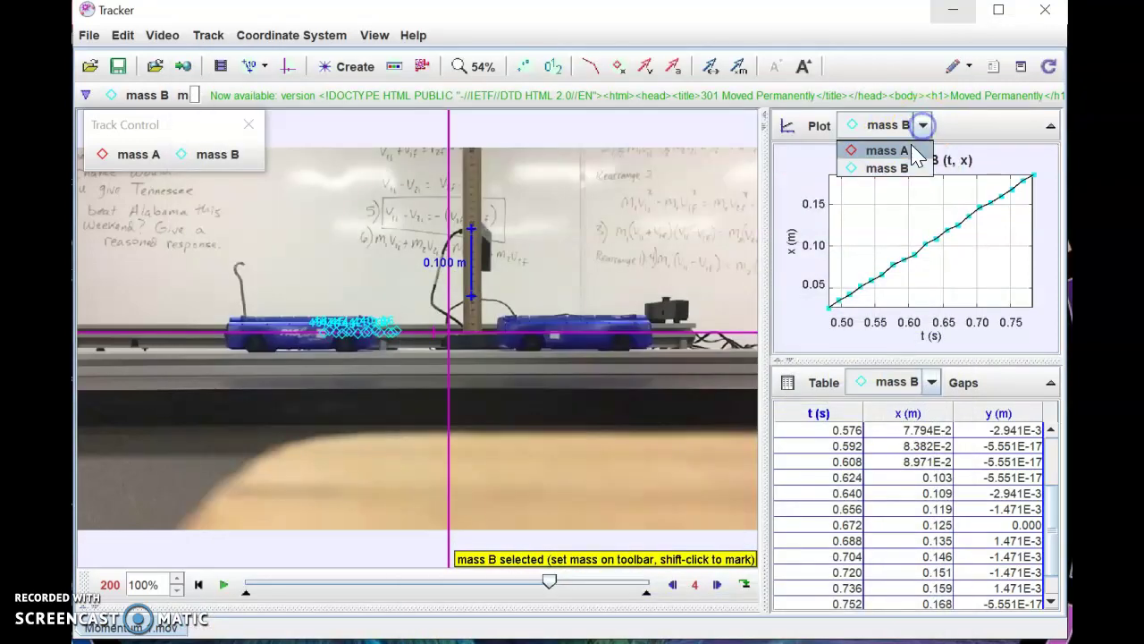
pyautogui.click(912, 152)
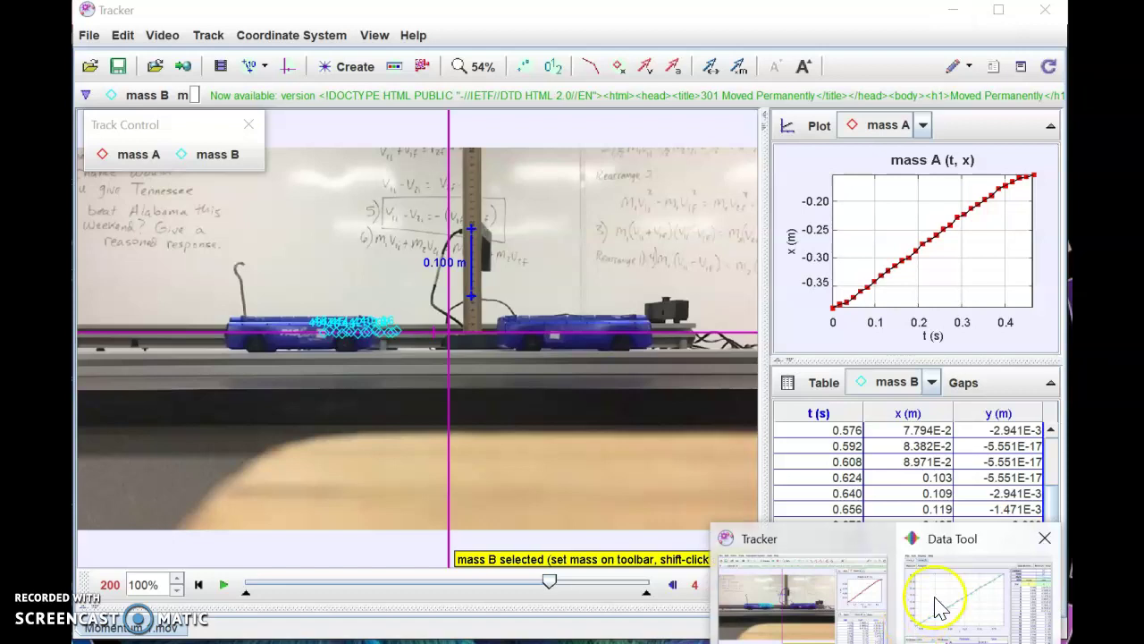
pyautogui.moveTo(872, 608)
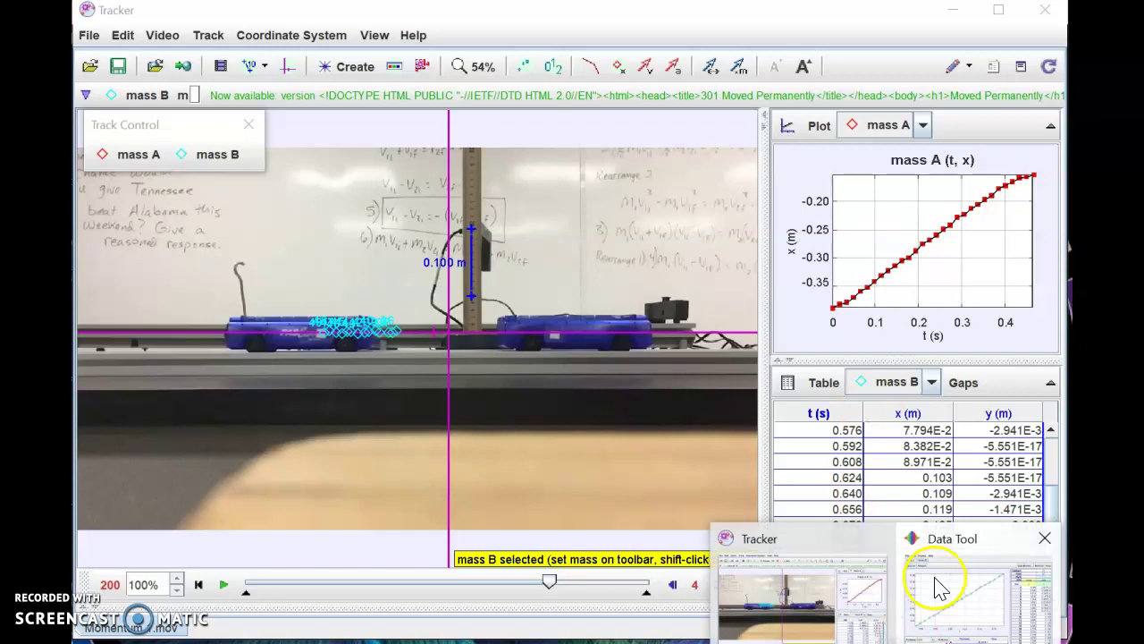
pyautogui.click(935, 588)
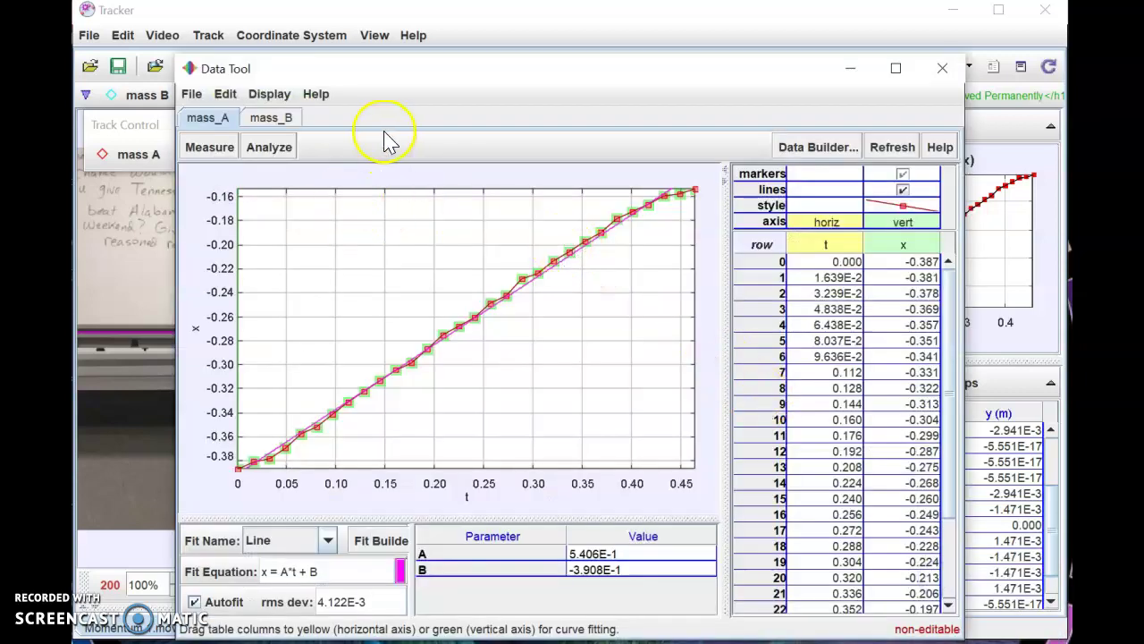
# Step: Compare the line fit parameters A and B of the mass_A and mass_B data sets, and minimize the Data Tool
pyautogui.click(268, 118)
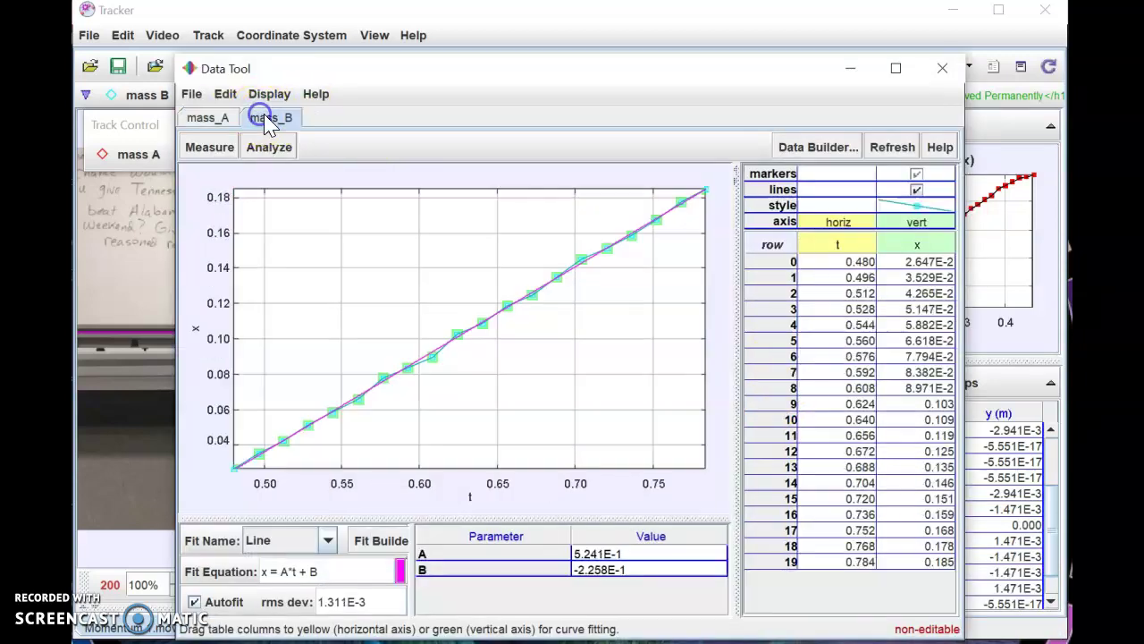
pyautogui.click(207, 120)
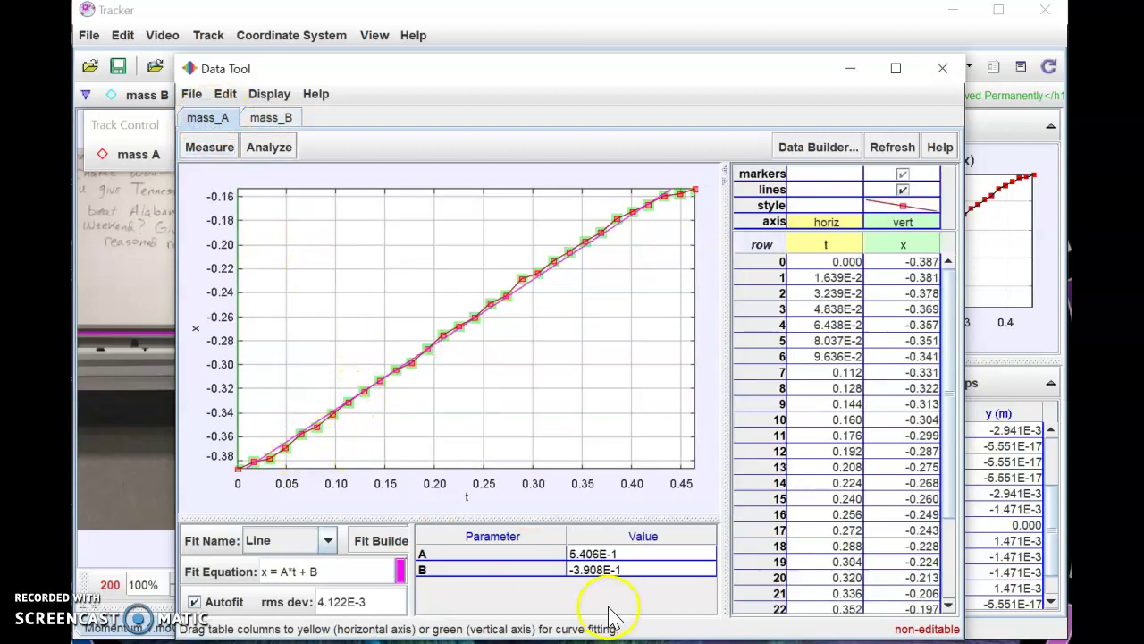
pyautogui.click(271, 119)
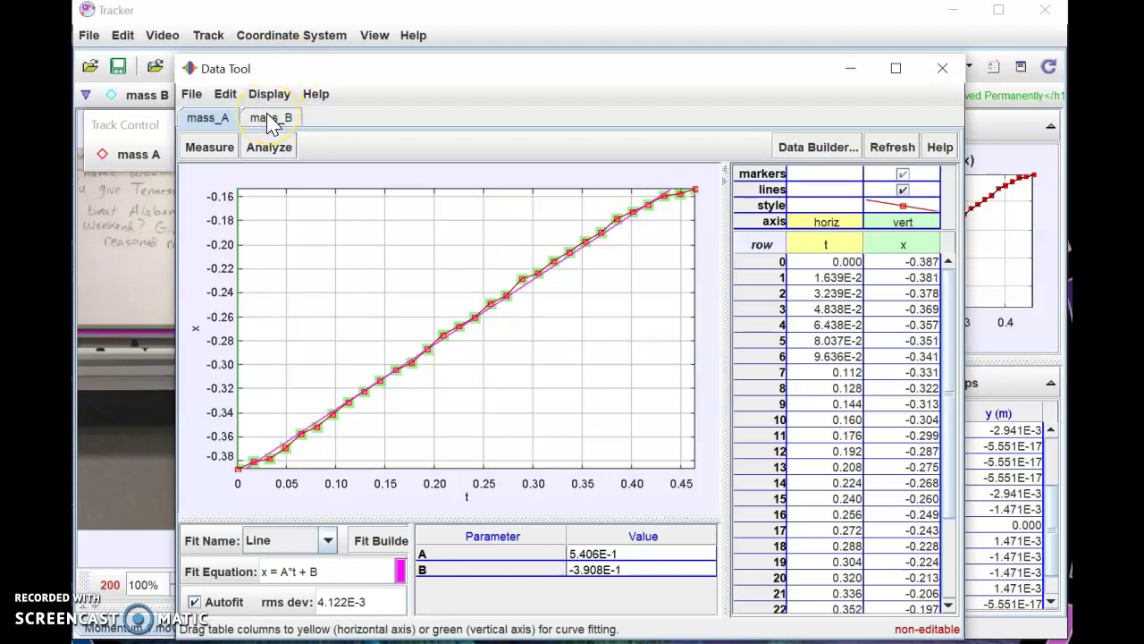
pyautogui.click(271, 119)
pyautogui.click(215, 125)
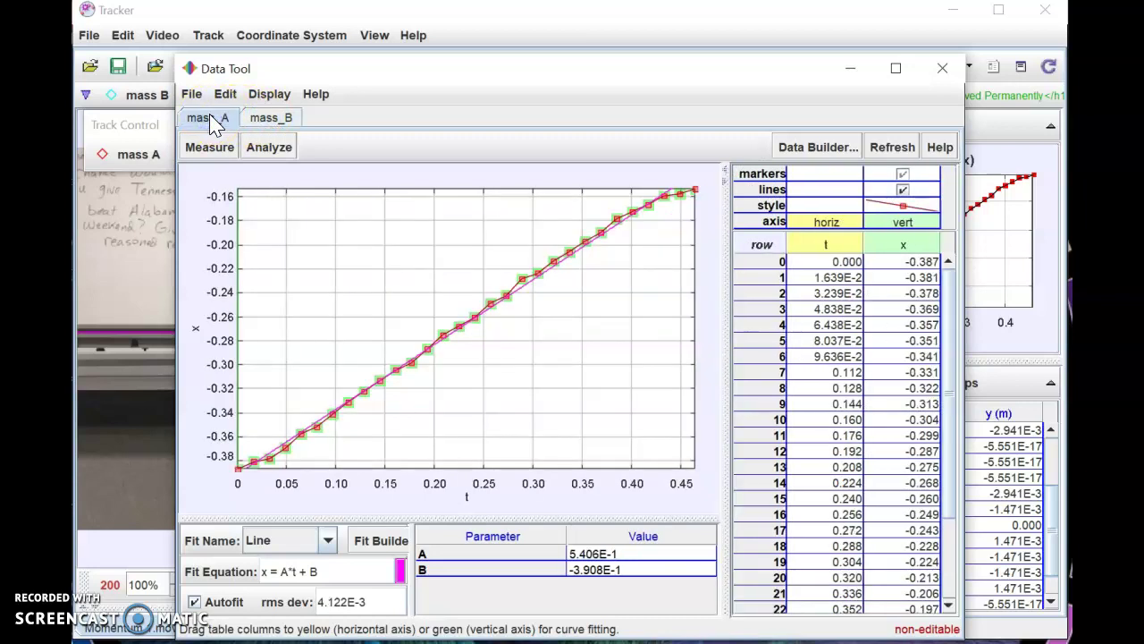
pyautogui.click(847, 73)
pyautogui.click(848, 69)
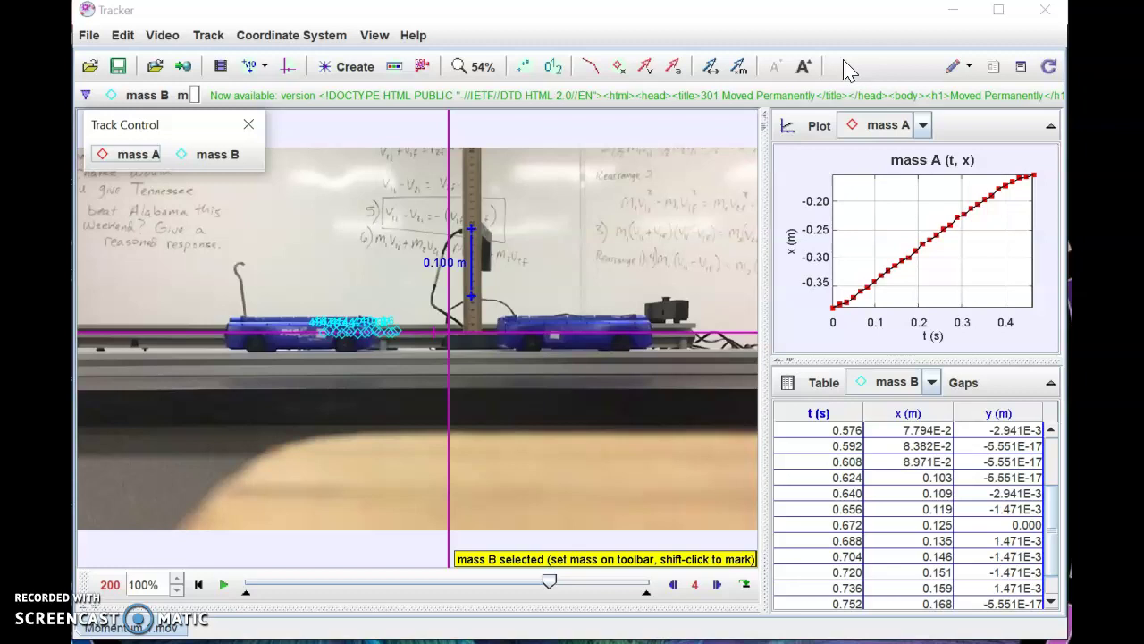
pyautogui.click(852, 69)
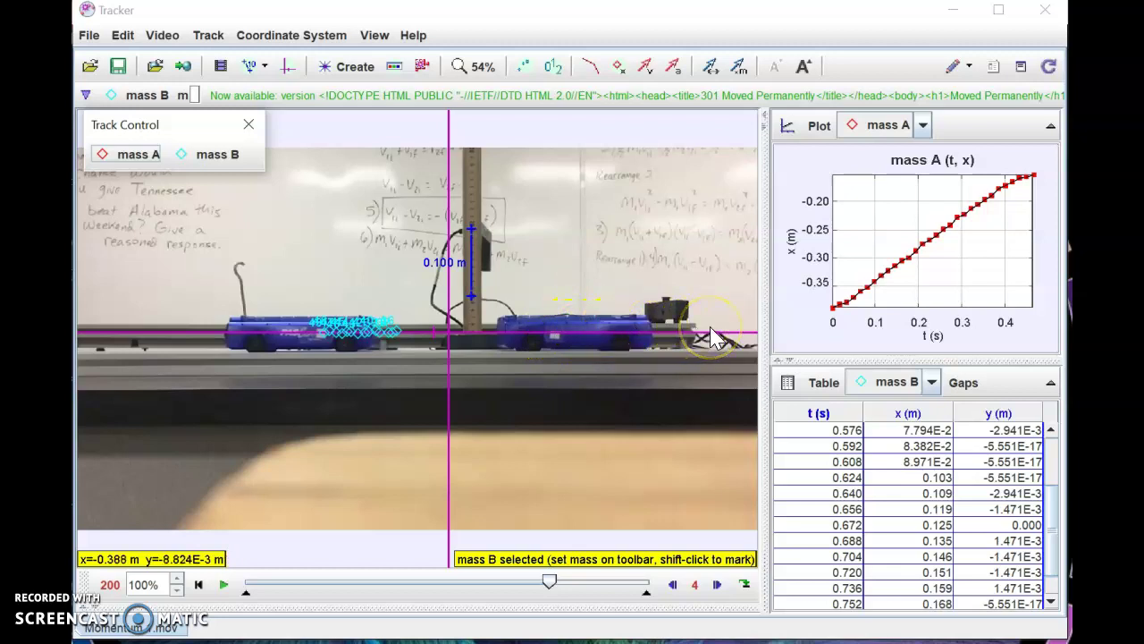
pyautogui.click(660, 330)
pyautogui.moveTo(575, 328)
pyautogui.mouseDown()
pyautogui.moveTo(695, 340)
pyautogui.moveTo(501, 324)
pyautogui.moveTo(543, 332)
pyautogui.moveTo(247, 331)
pyautogui.moveTo(546, 330)
pyautogui.mouseUp()
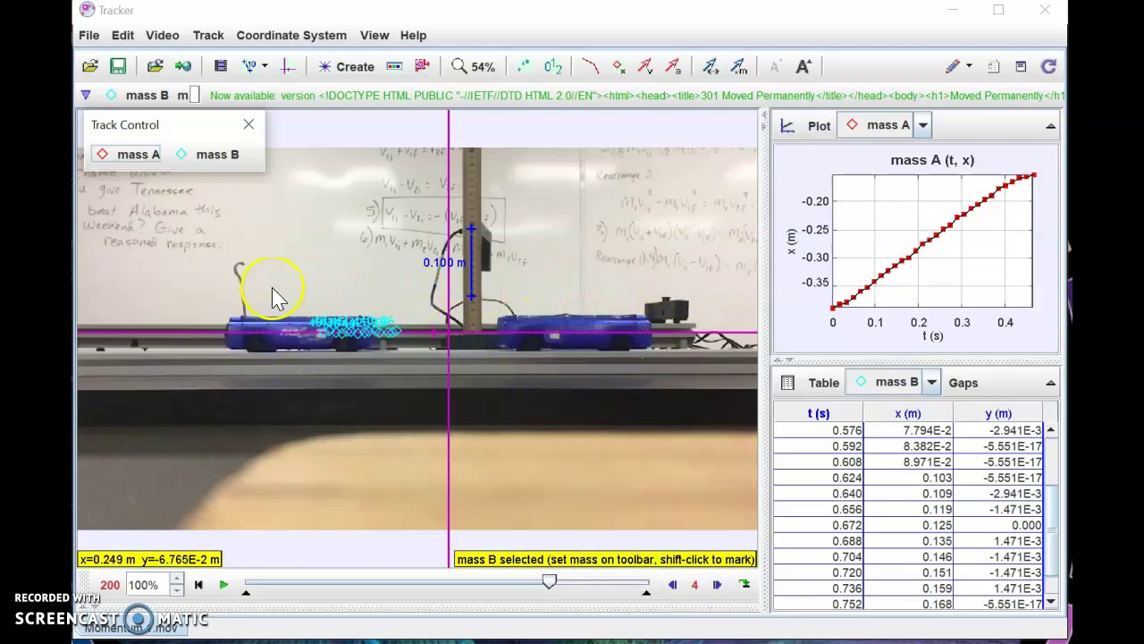